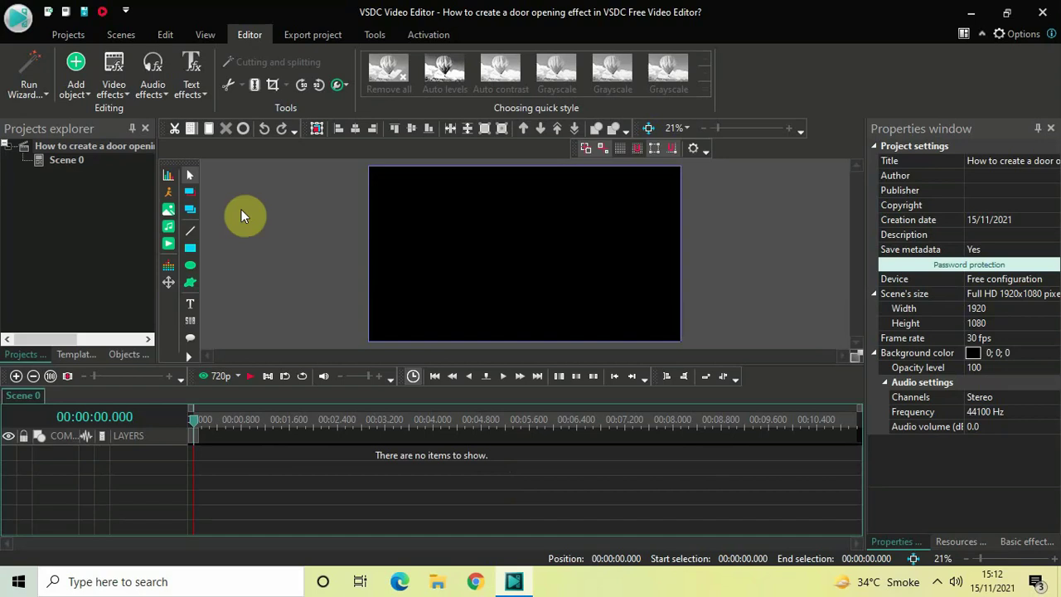
Step: Add the Green - 88883 video from Downloads on a new layer, preview it, and rewind to 0
left_click(75, 79)
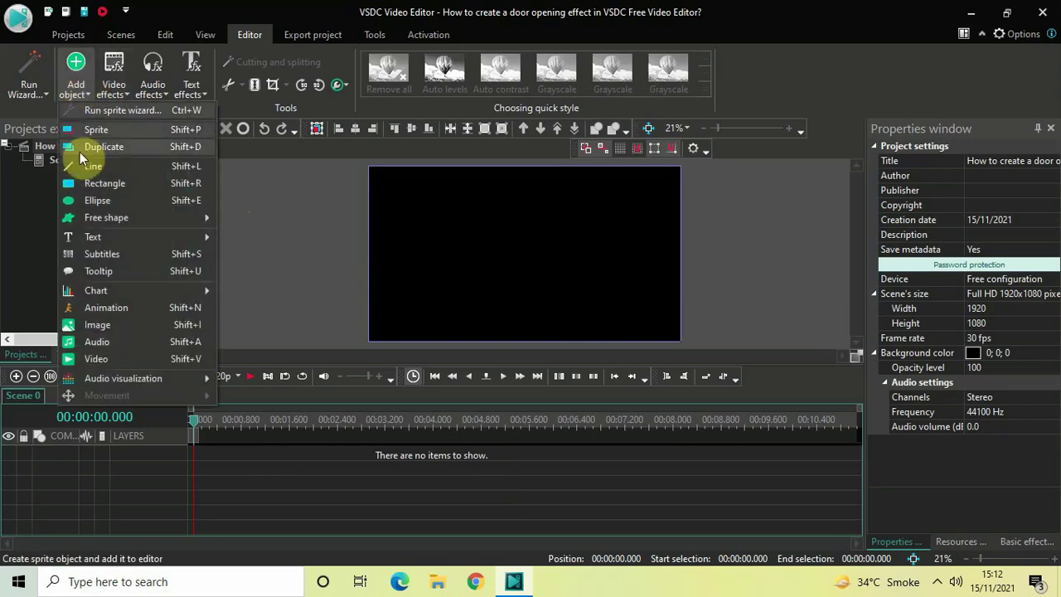
left_click(119, 357)
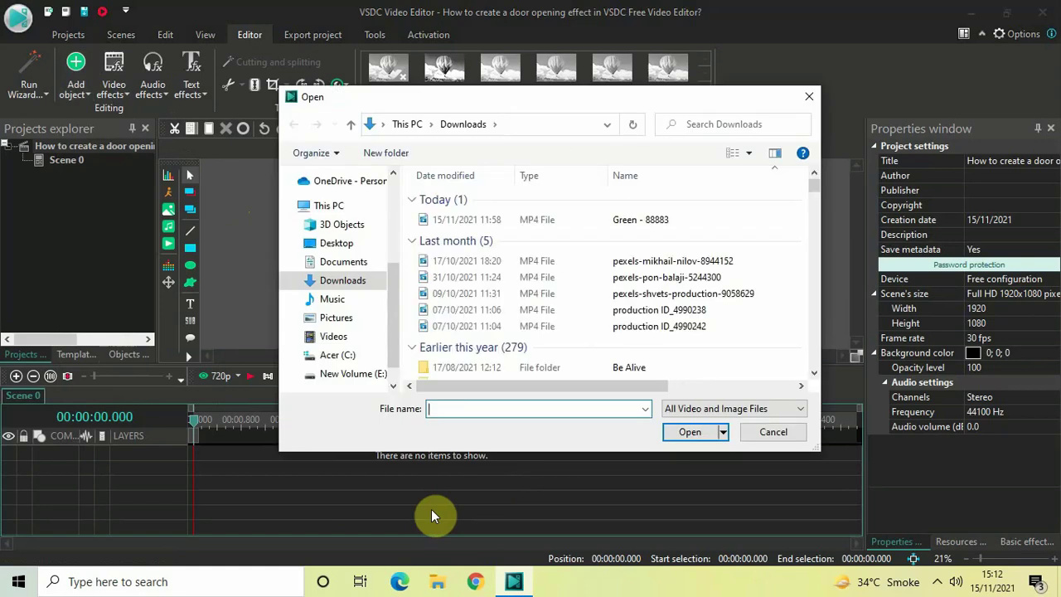
left_click(657, 222)
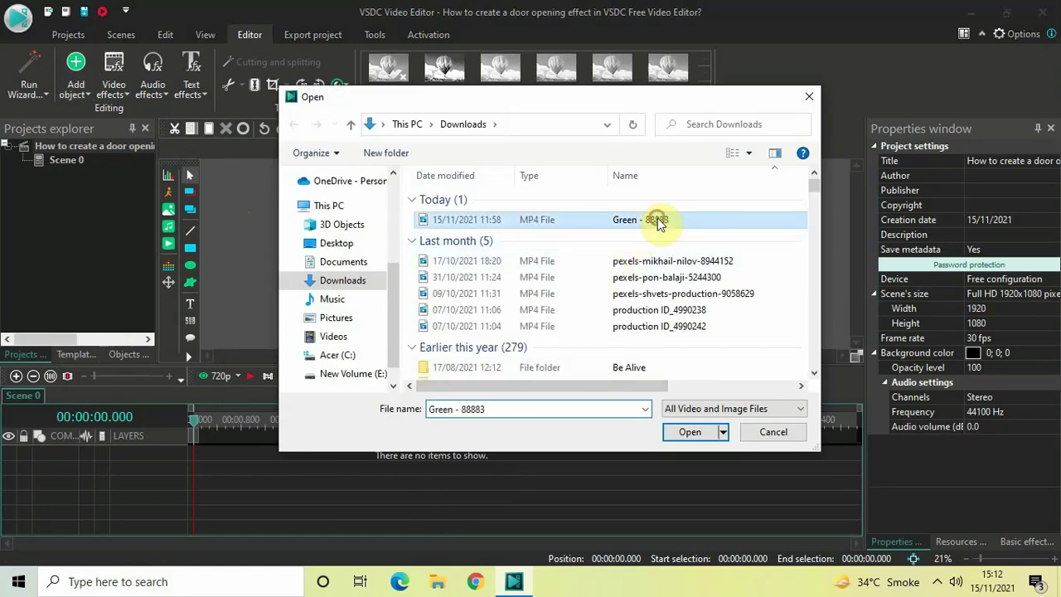
left_click(688, 434)
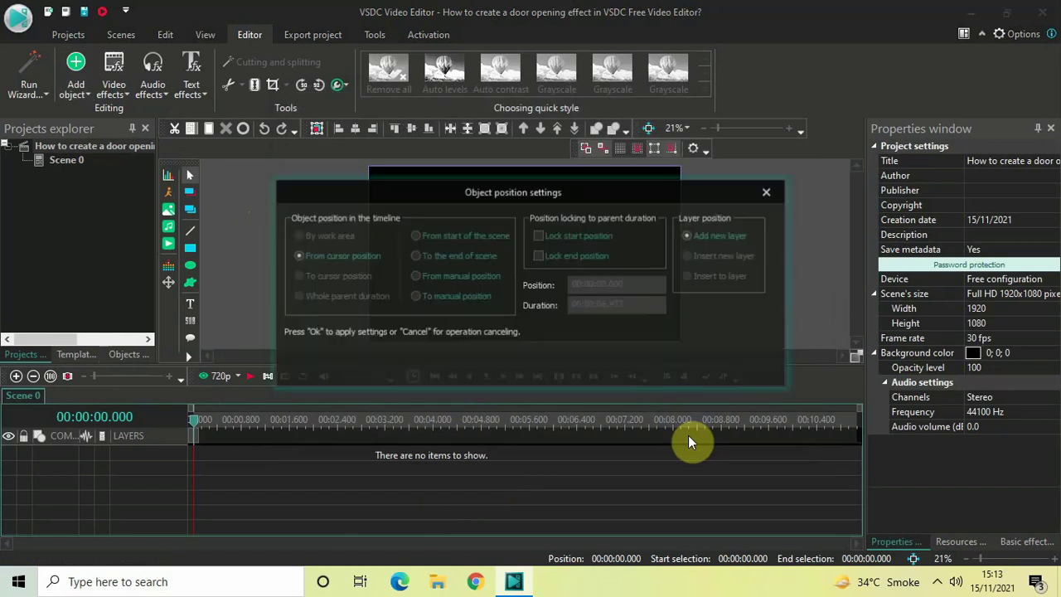
left_click(675, 364)
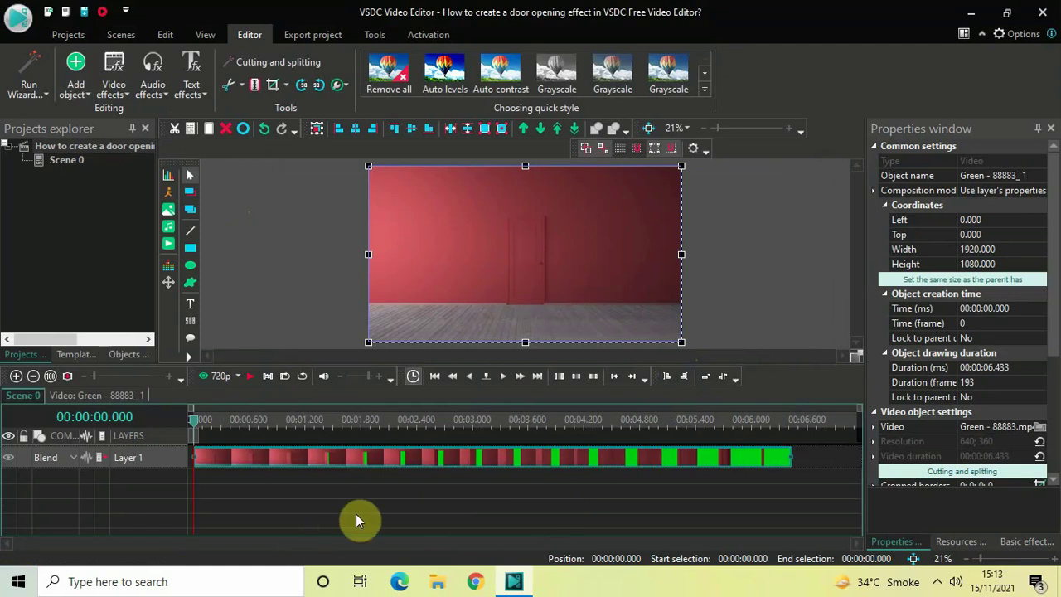
key("space")
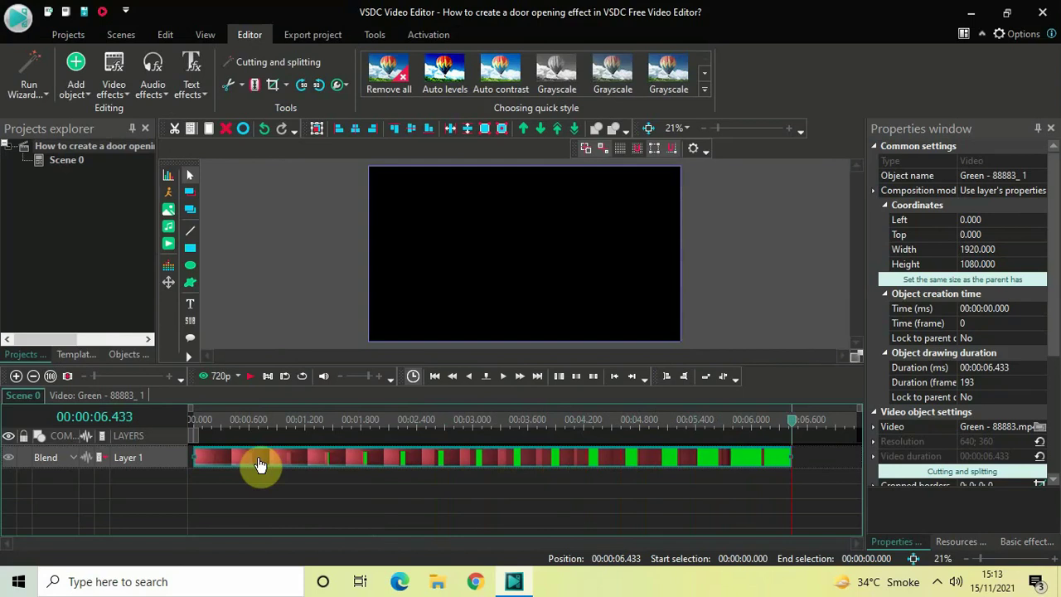
left_click(190, 421)
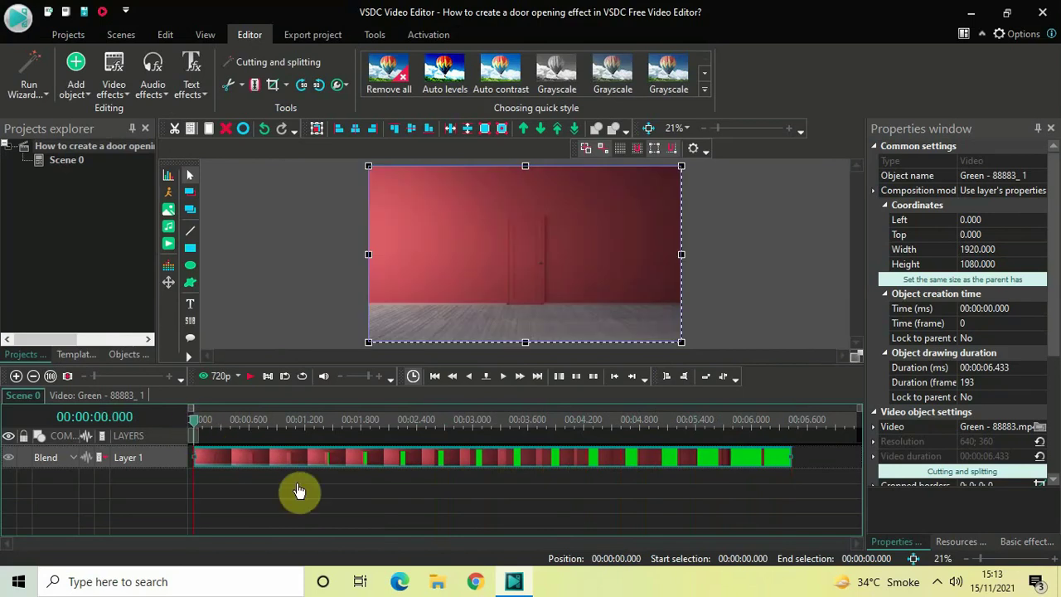
Step: Apply a Background remover transparency effect across the whole door clip, then move to 3.400 s
double_click(418, 458)
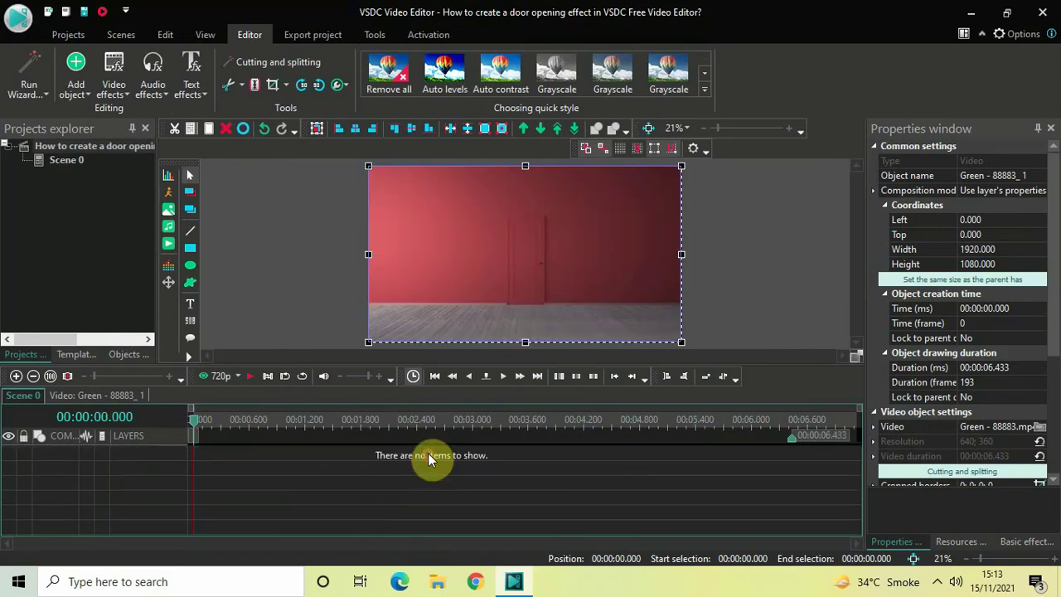
left_click(114, 87)
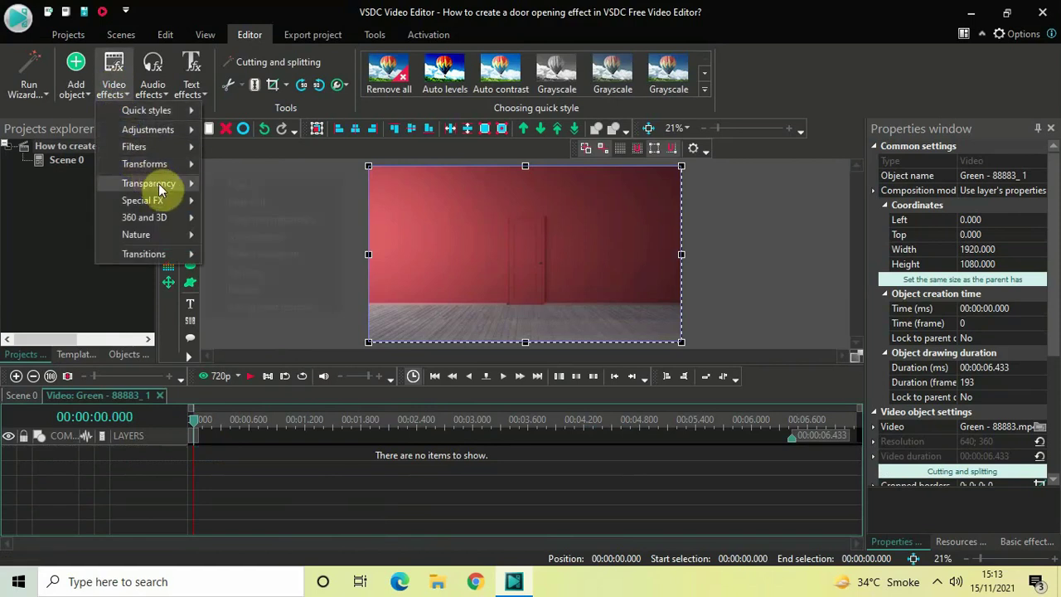
mouse_move(153, 183)
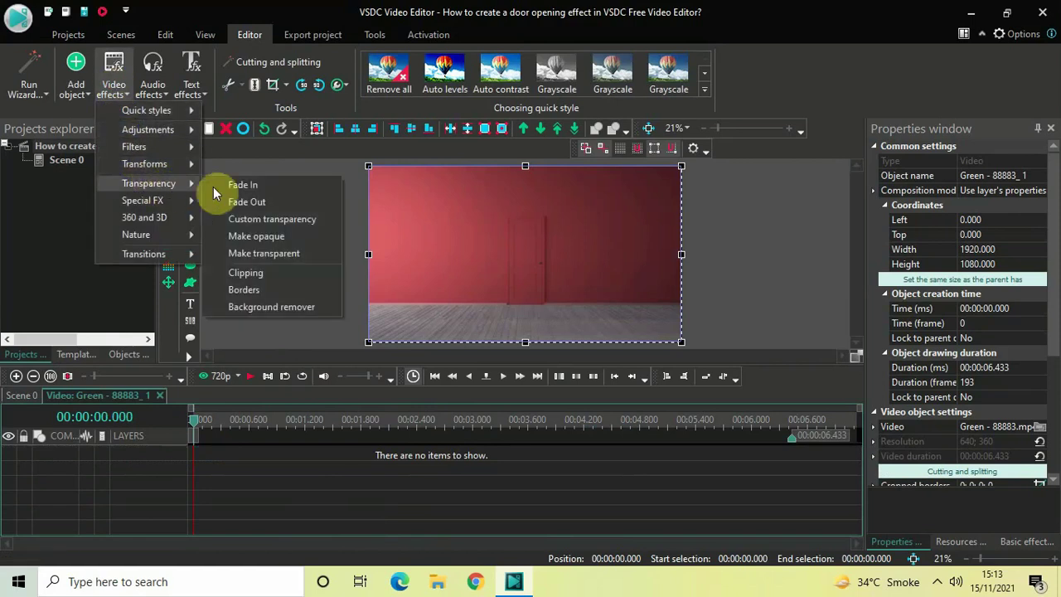
left_click(278, 309)
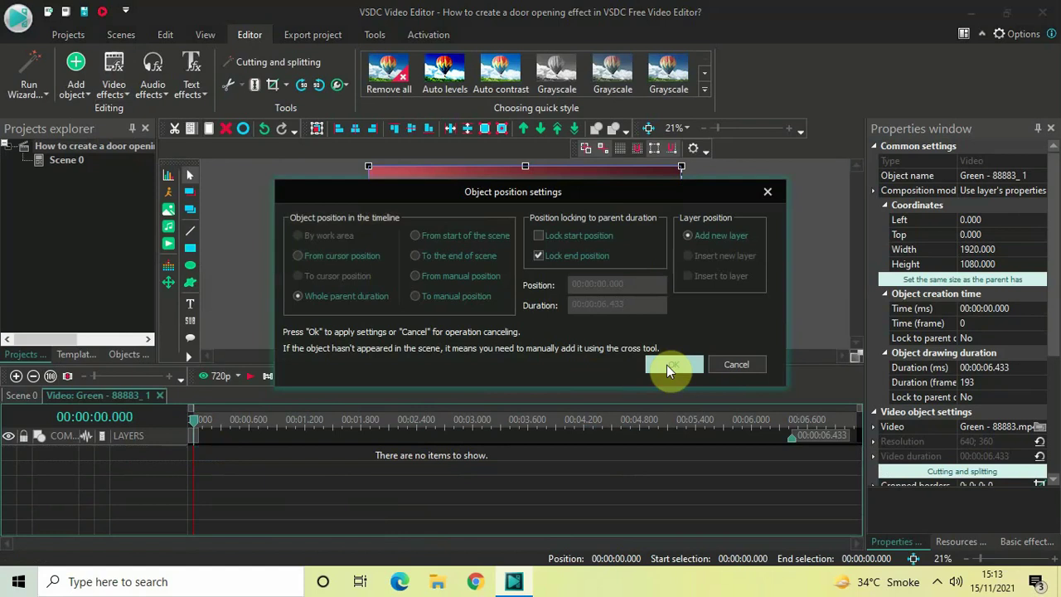
left_click(672, 365)
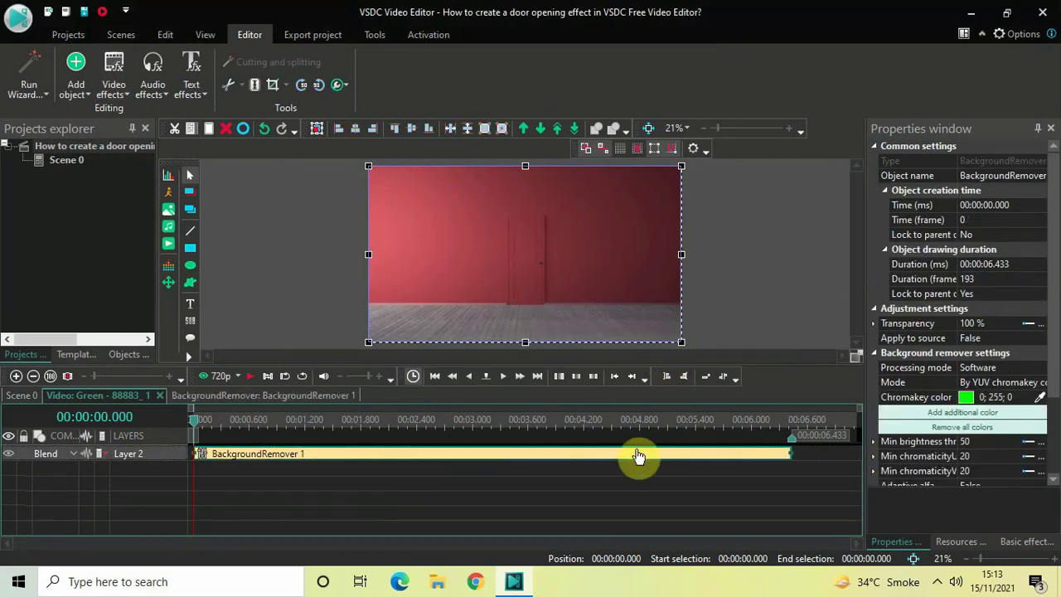
left_click(511, 419)
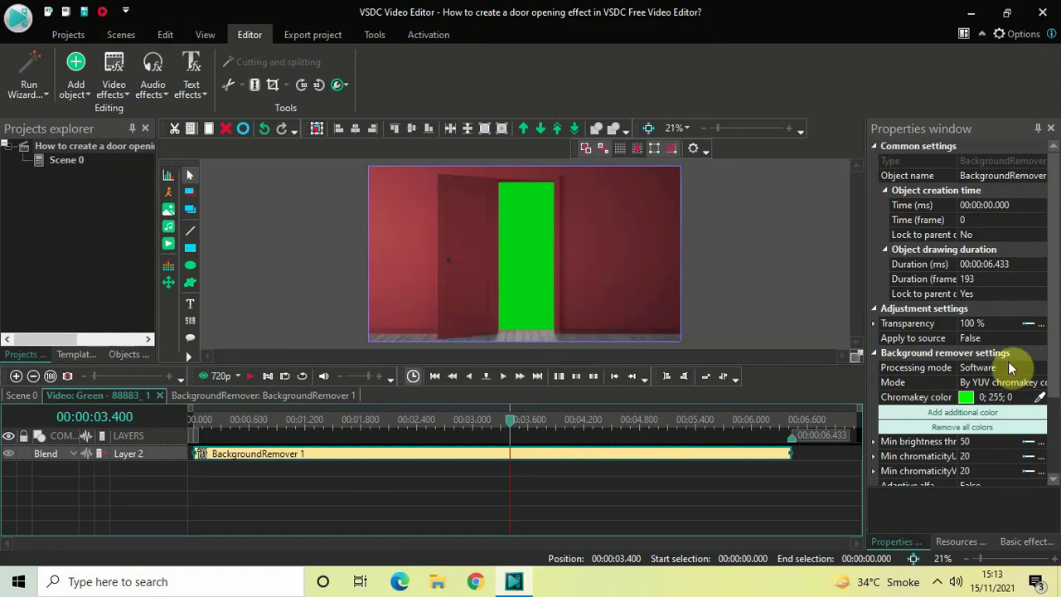
Step: Sample the doorway's green (0;208;22) as the chromakey colour and enlarge the preview
left_click(1043, 403)
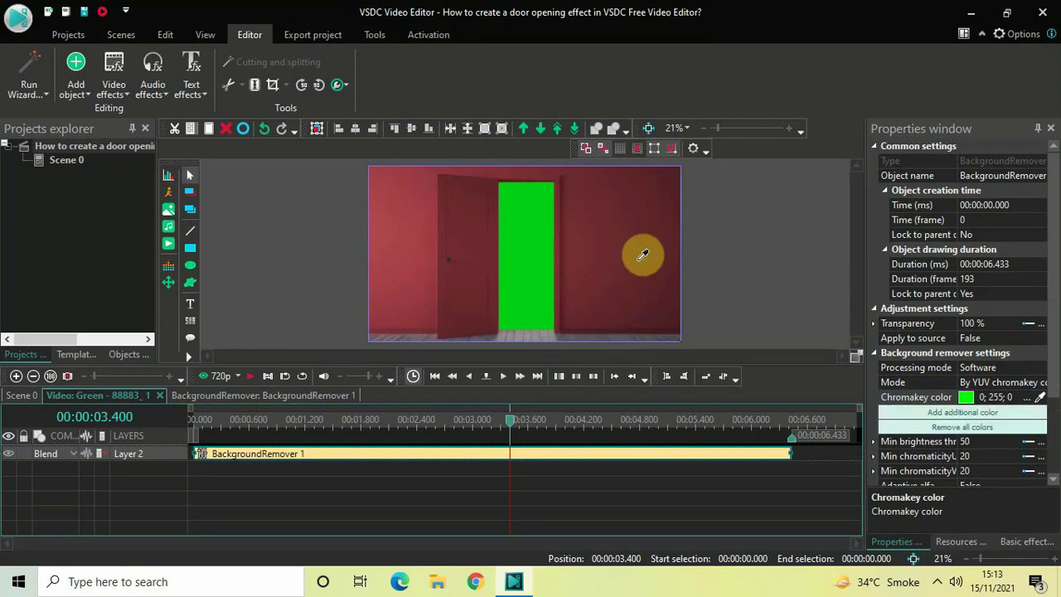
left_click(517, 242)
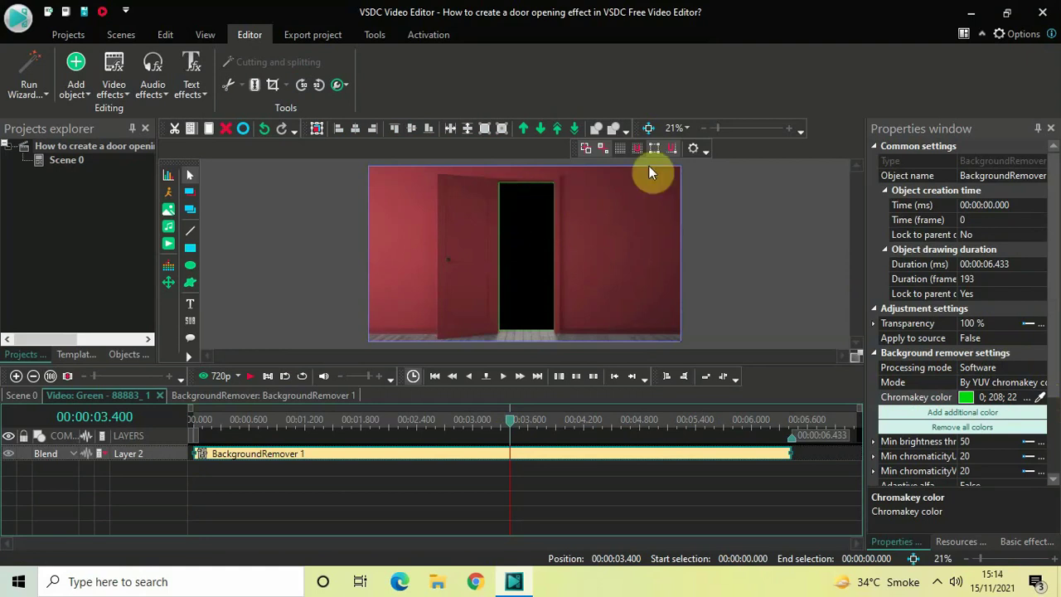
left_click_drag(720, 132, 736, 135)
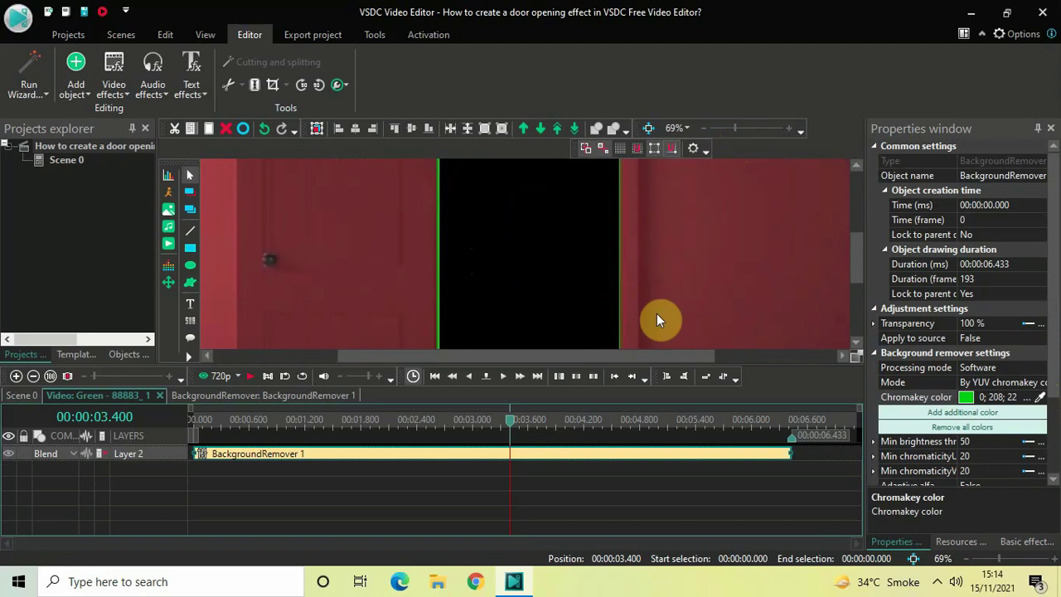
Step: Add a second chromakey colour (65;167;…) sampled from the doorway's green fringe, then zoom out
left_click(909, 417)
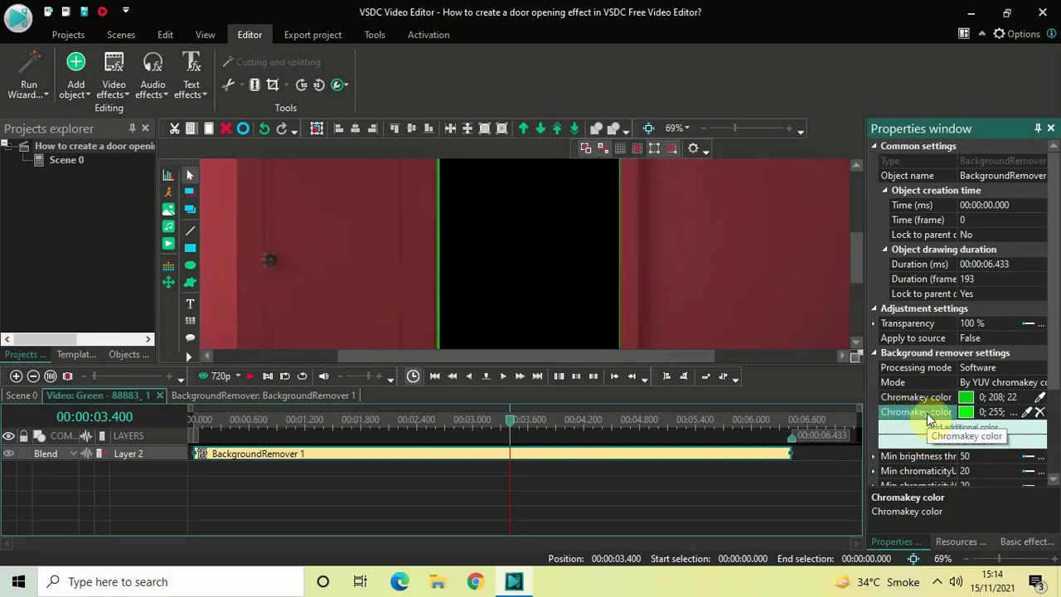
left_click(1026, 414)
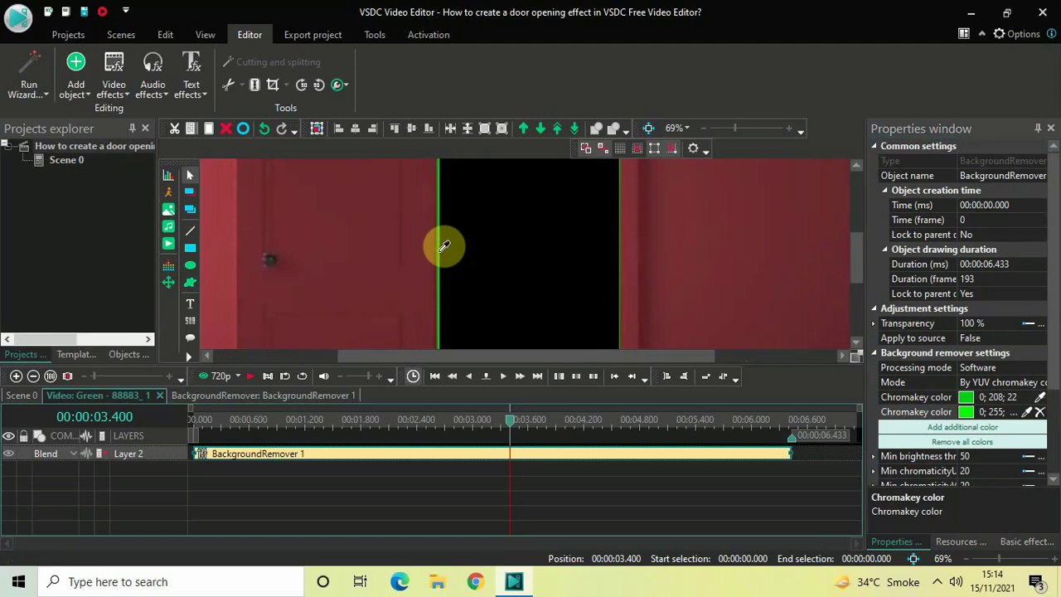
left_click(439, 251)
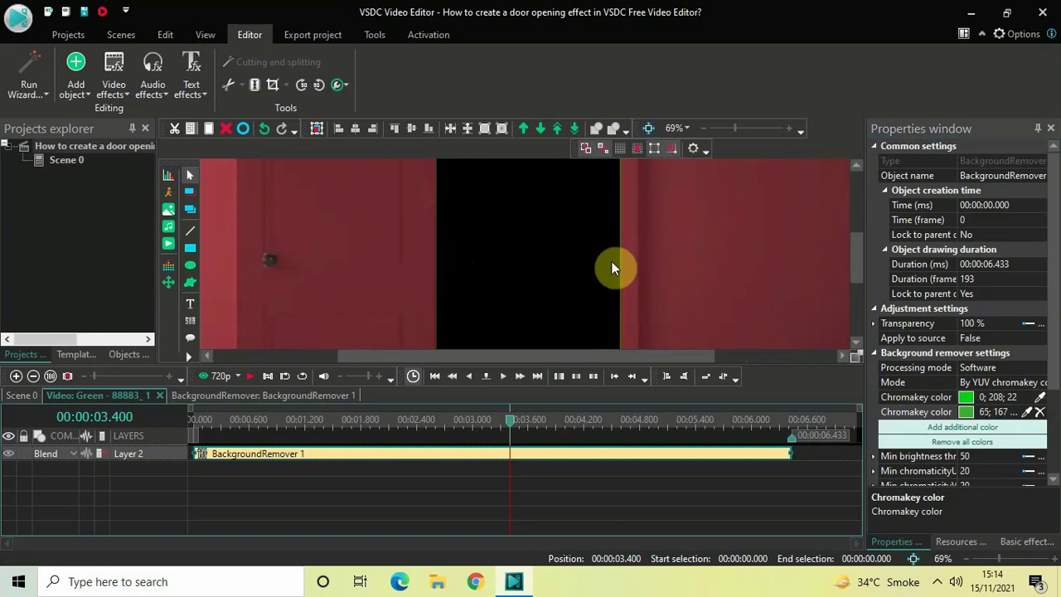
mouse_move(735, 127)
left_mouse_down()
mouse_move(746, 128)
mouse_move(719, 127)
left_mouse_up()
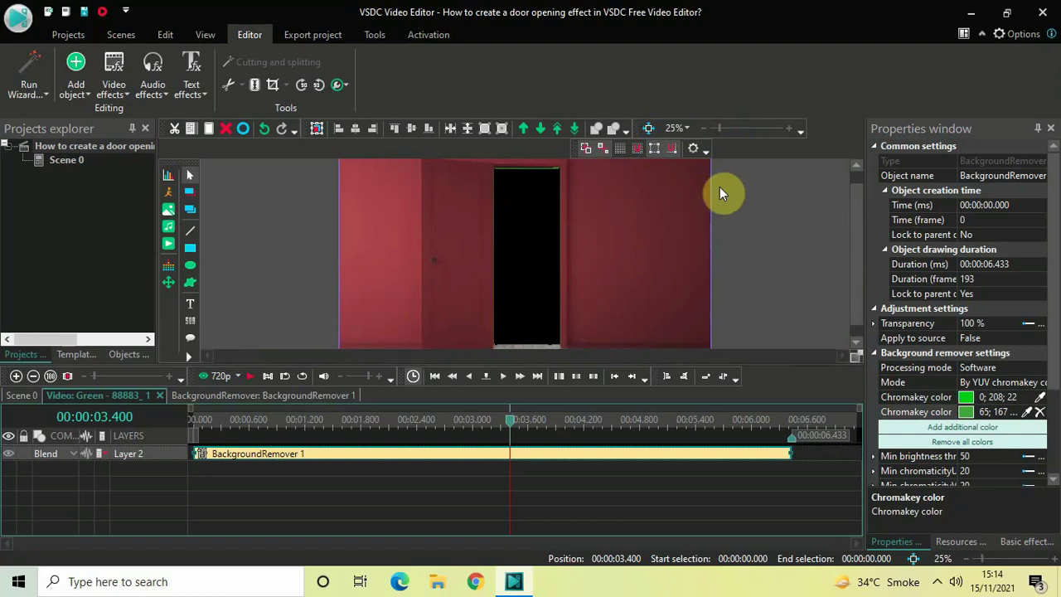
Step: Zoom in on the doorway's top and add a third chromakey colour, undoing a mistaken black pick
left_click_drag(861, 236, 860, 185)
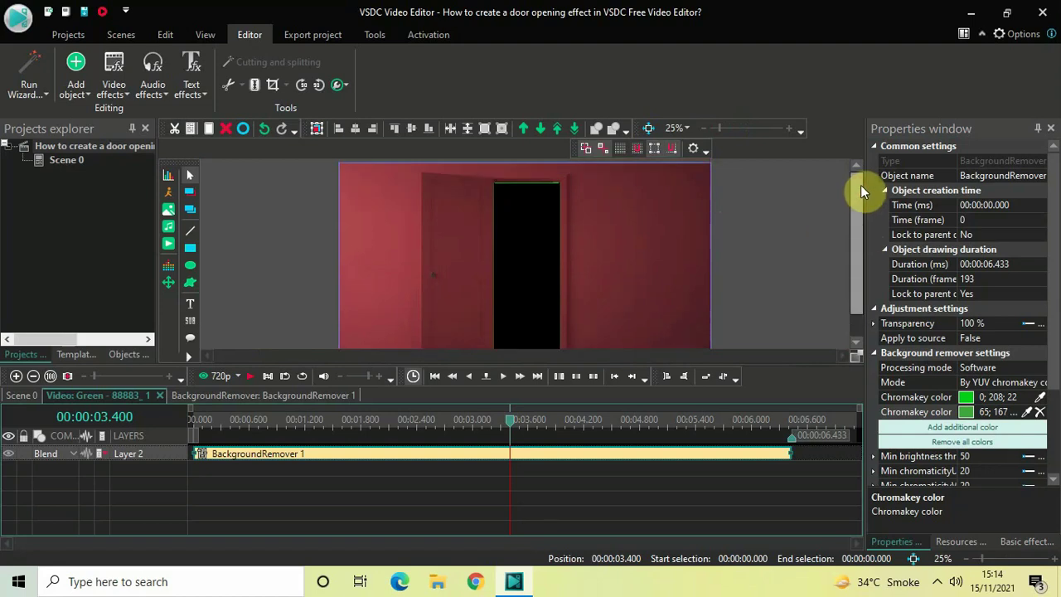
left_click_drag(721, 132, 744, 132)
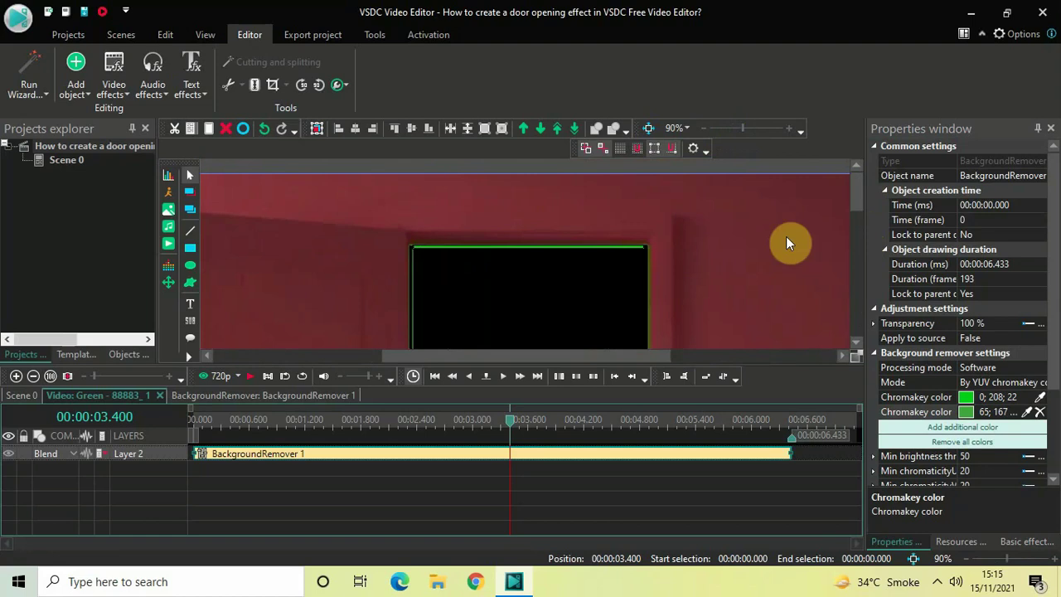
left_click(945, 433)
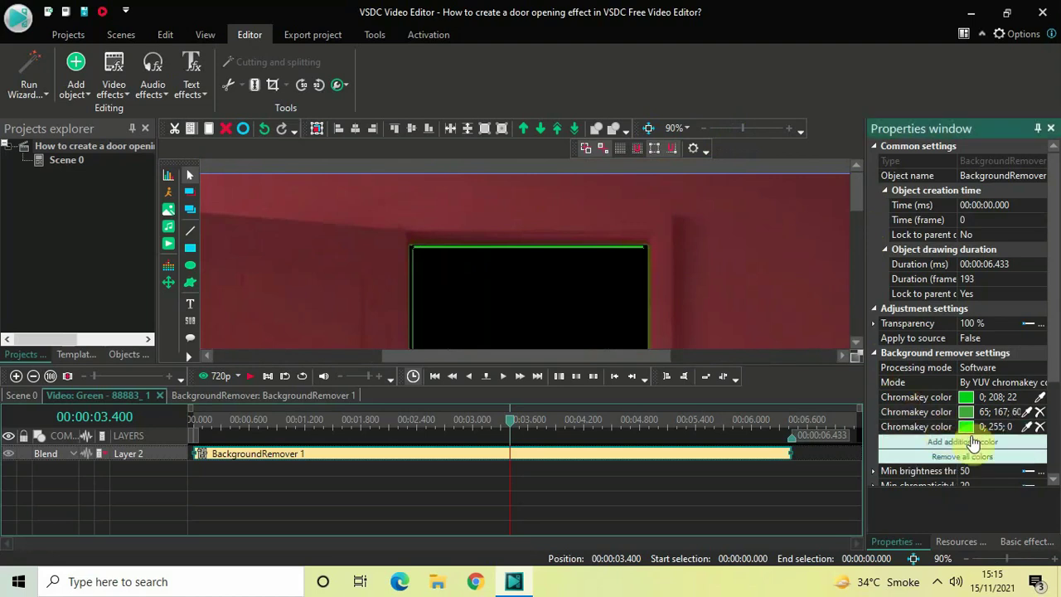
left_click(1026, 427)
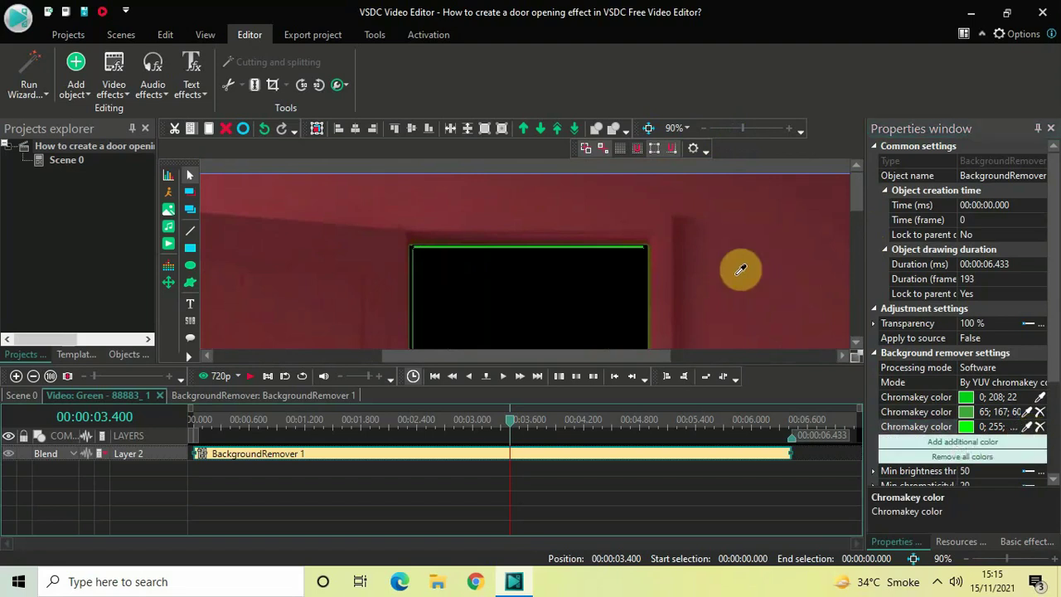
left_click(503, 248)
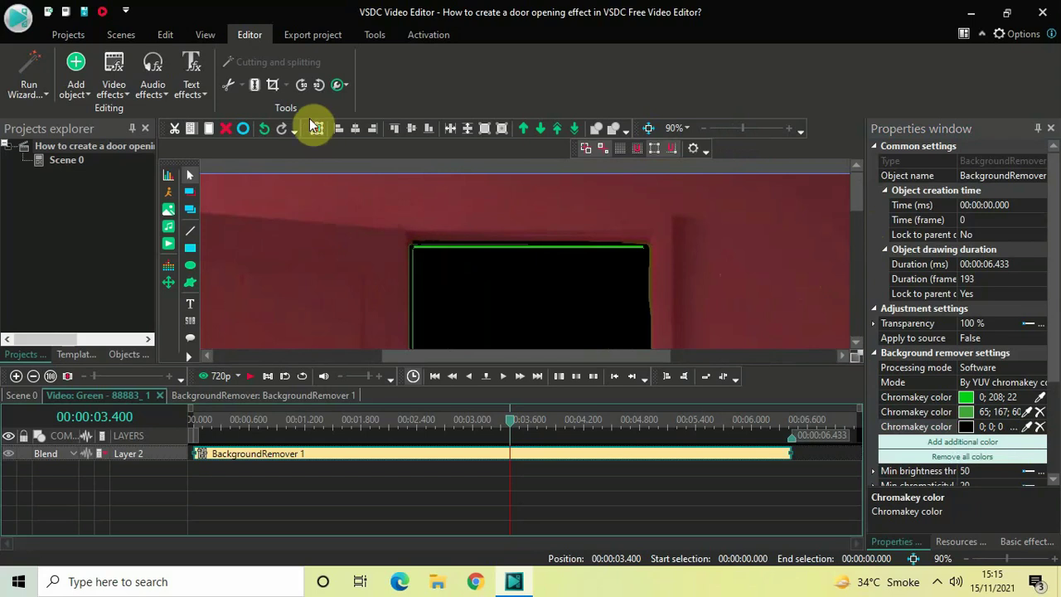
left_click(266, 131)
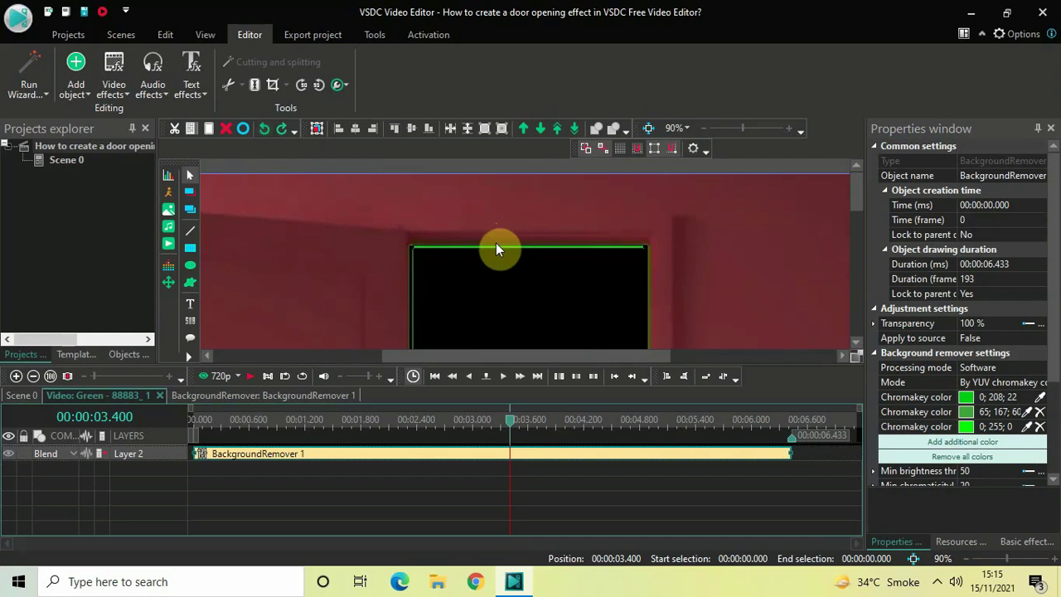
Step: Resample the third key colour from the top-edge green fringe (36;192;…) and shrink the preview to fit
left_click(1027, 427)
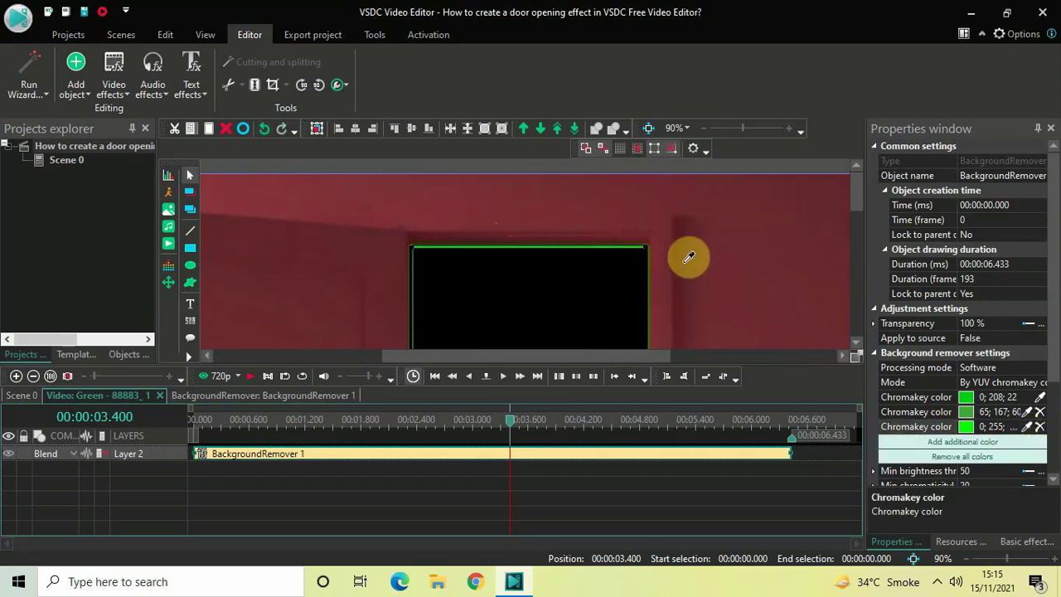
left_click(493, 246)
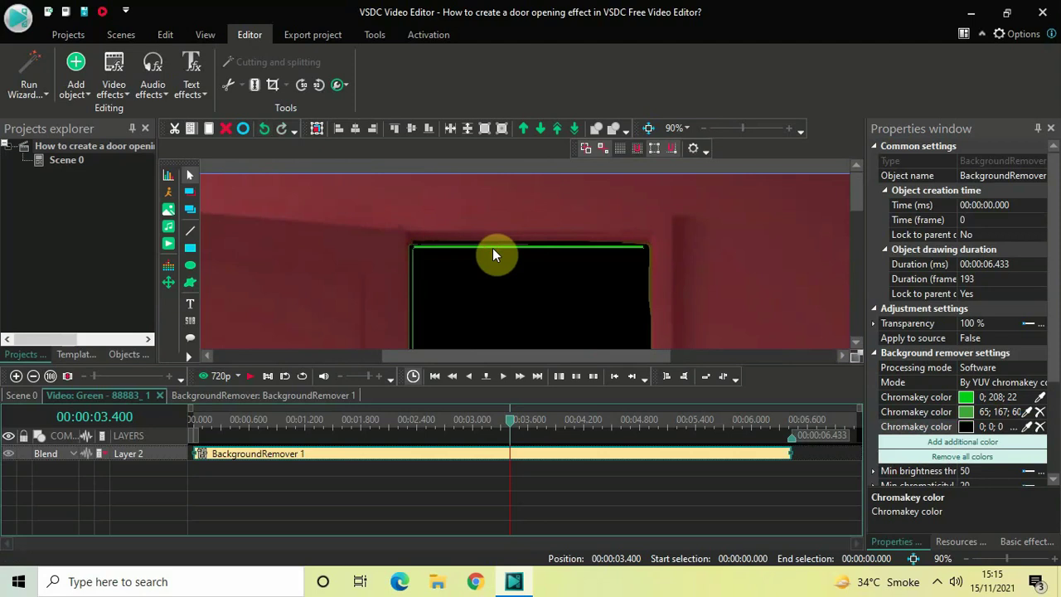
left_click(1028, 425)
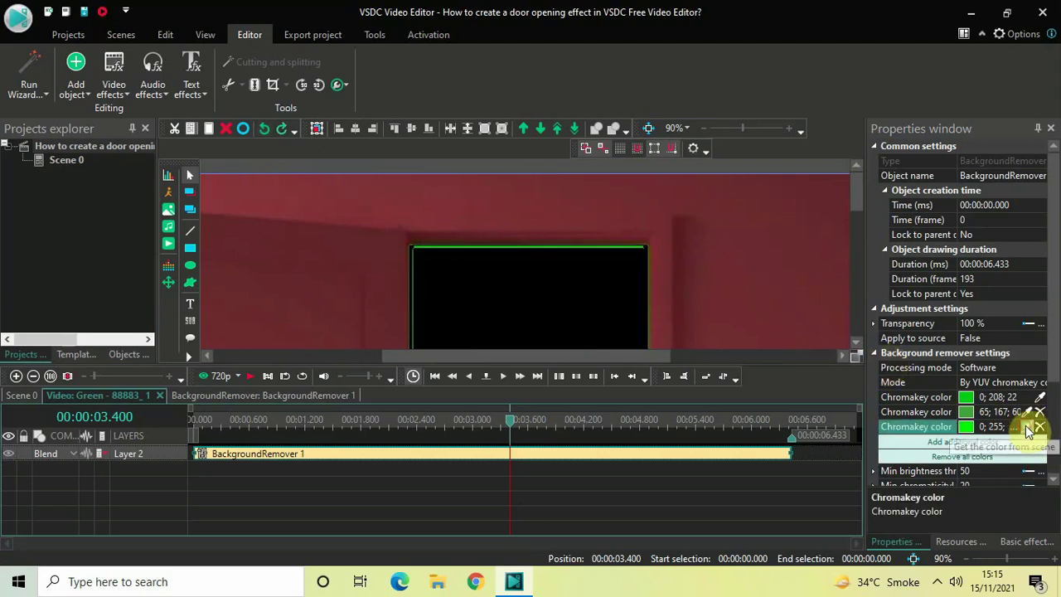
left_click(560, 250)
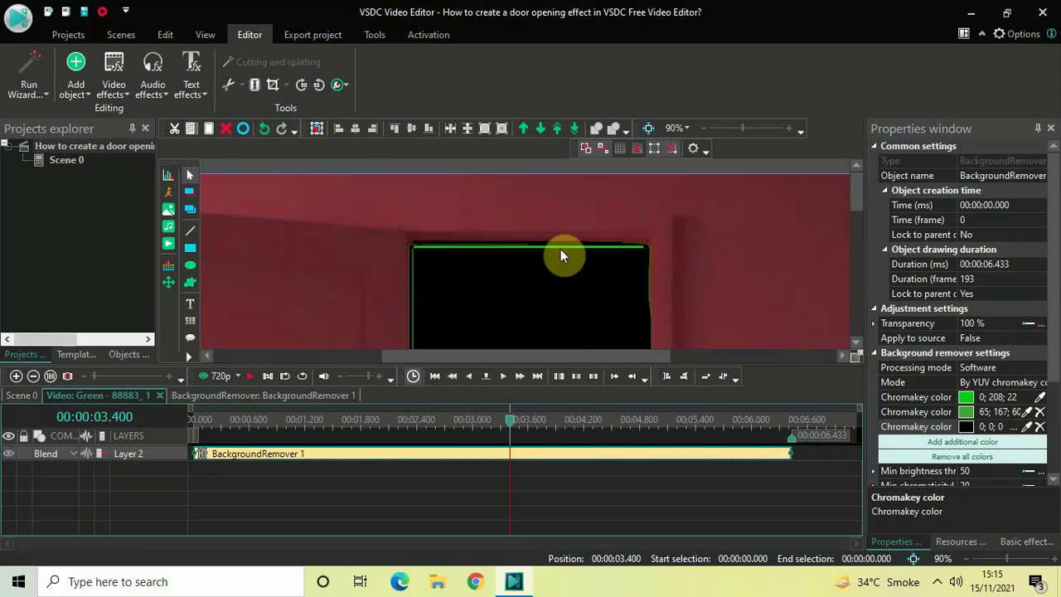
left_click(560, 250)
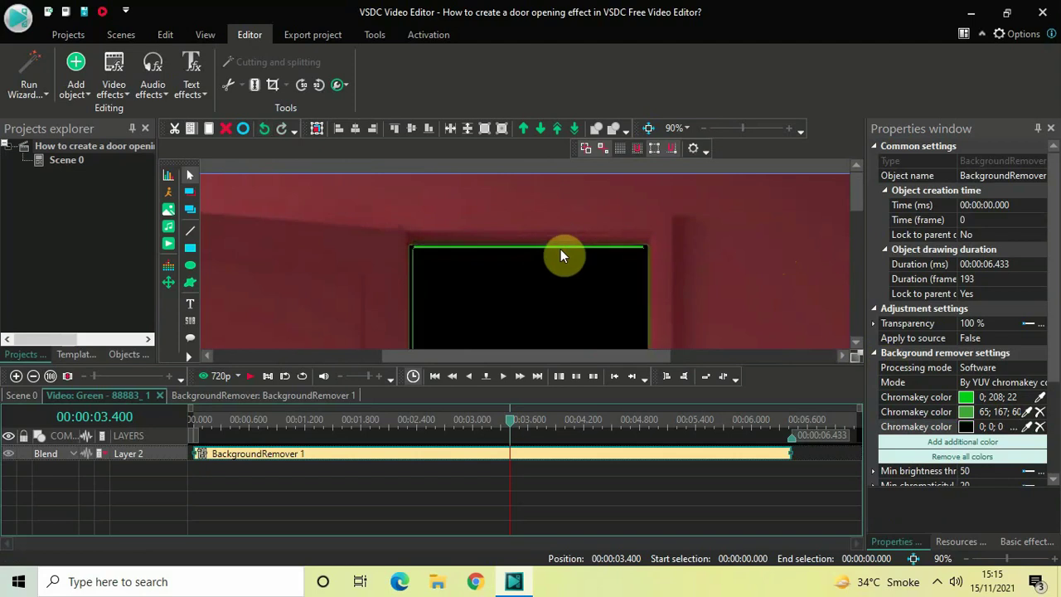
left_click(1027, 426)
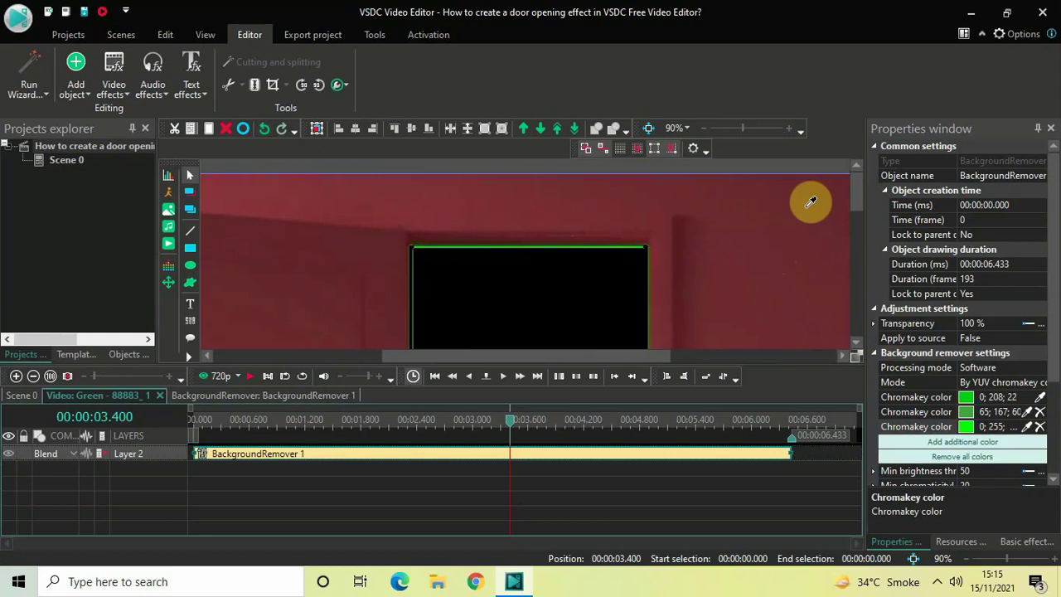
left_click(569, 249)
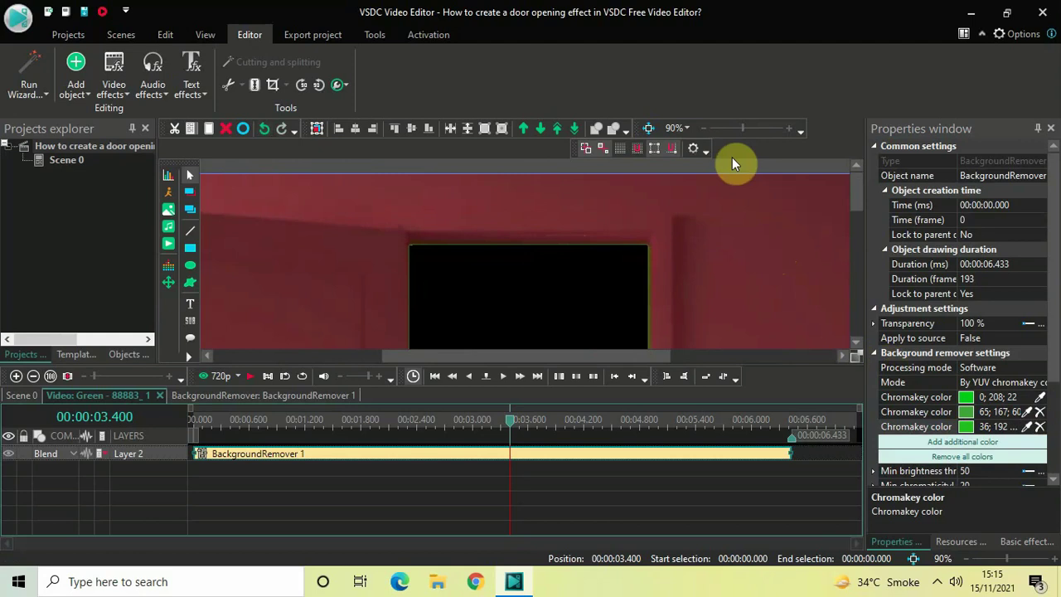
left_click_drag(740, 127, 716, 127)
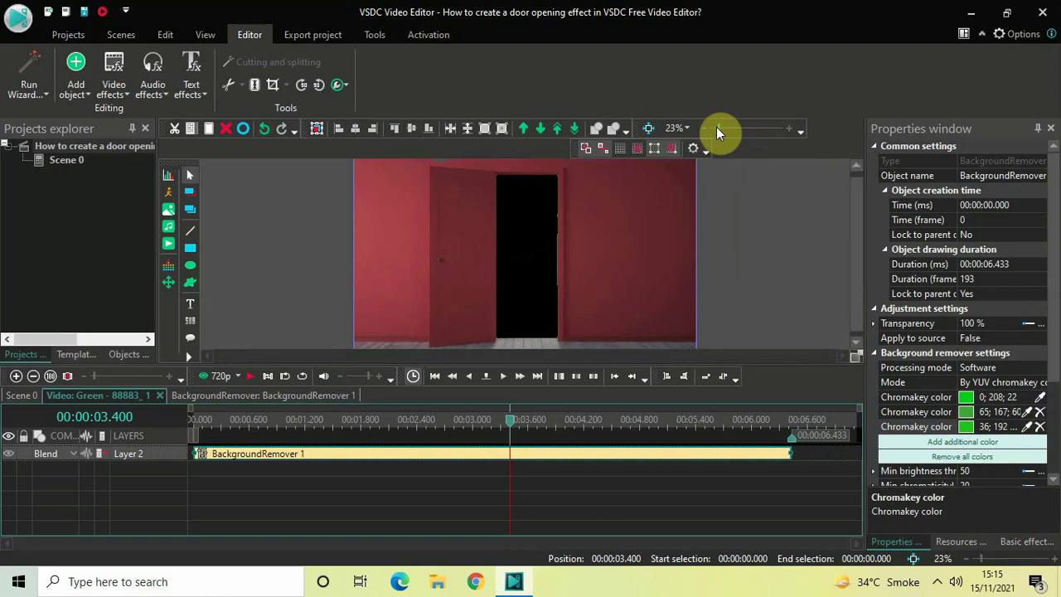
left_click_drag(716, 126, 716, 125)
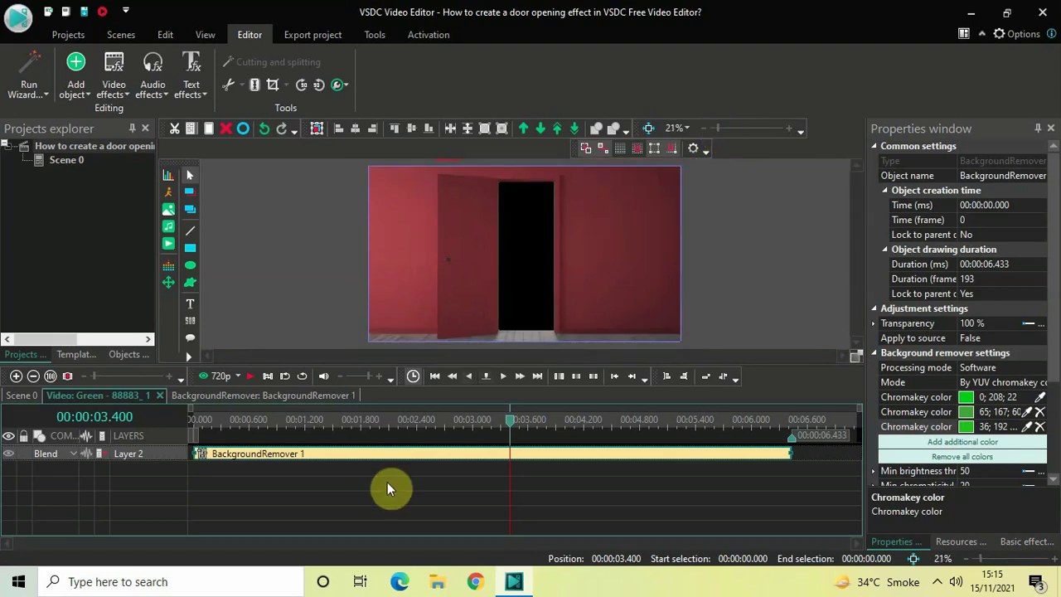
Step: Return to the Scene 0 timeline, preview the keyed door clip from the start, and deselect it
left_click(23, 397)
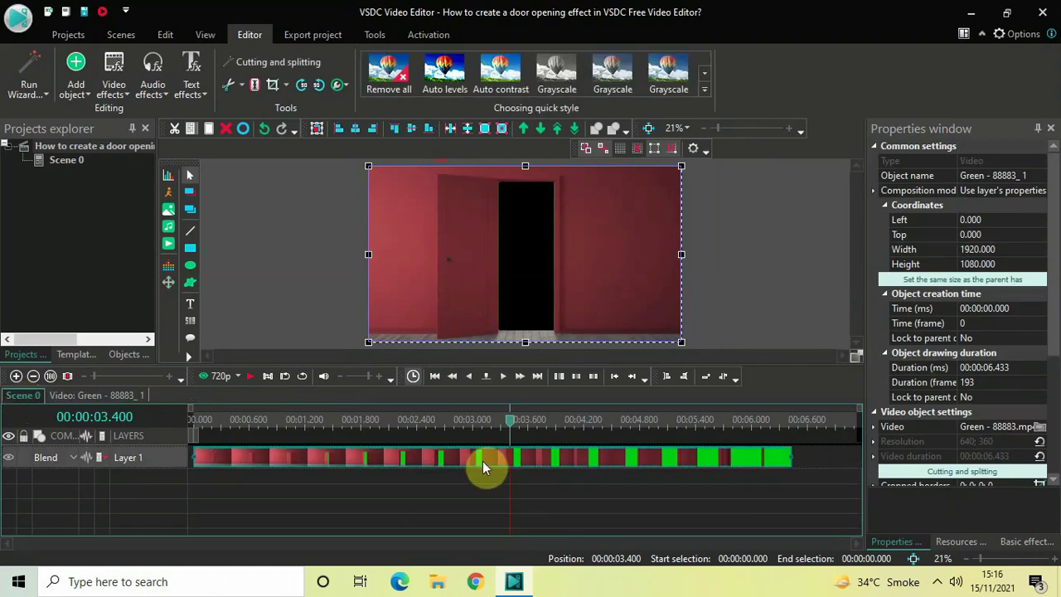
left_click_drag(509, 433, 170, 417)
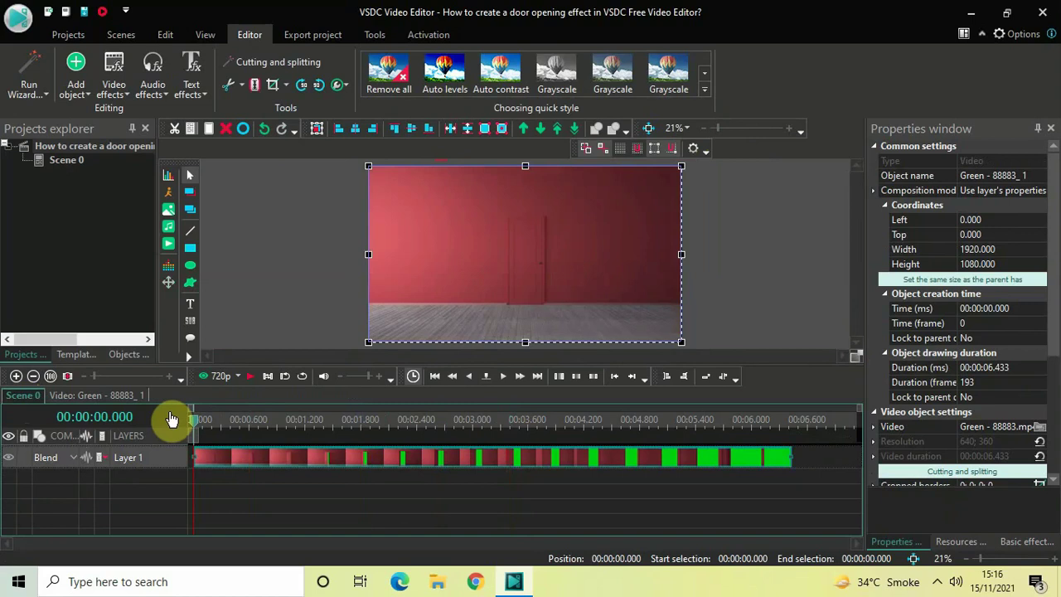
key("space")
key("space")
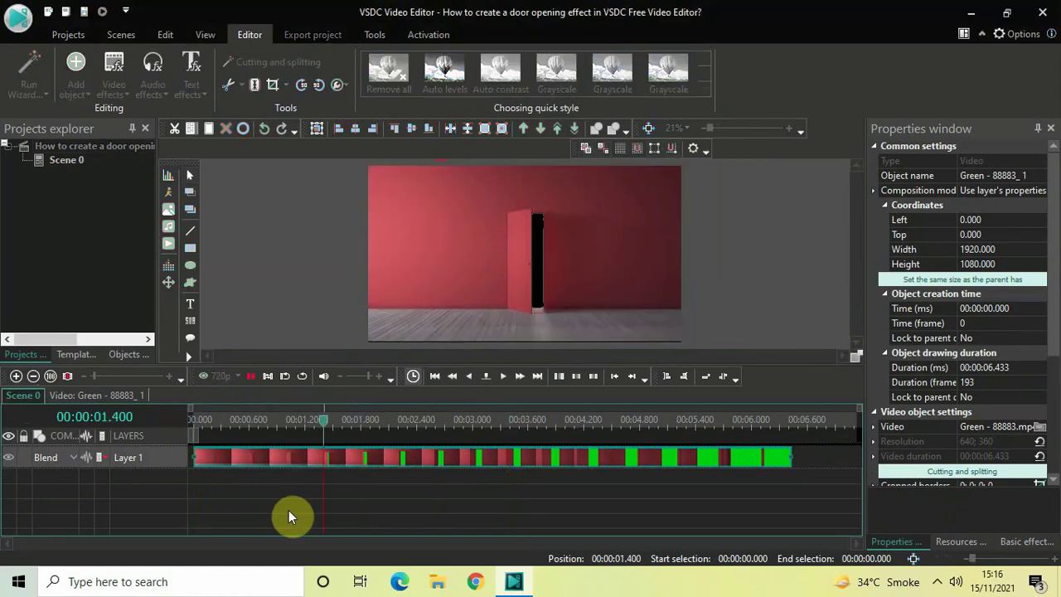
left_click(557, 266)
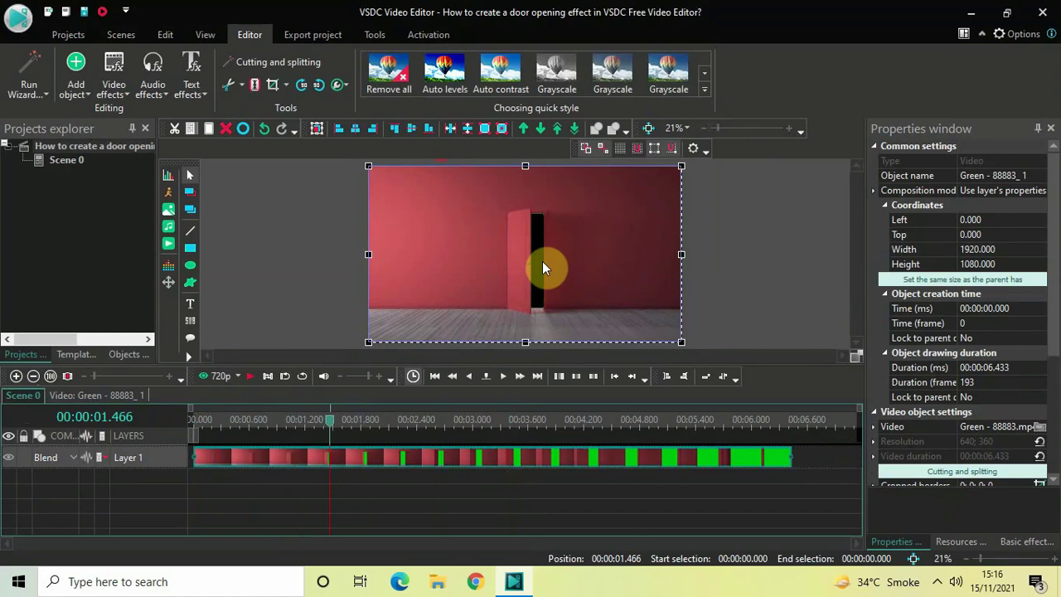
left_click(266, 421)
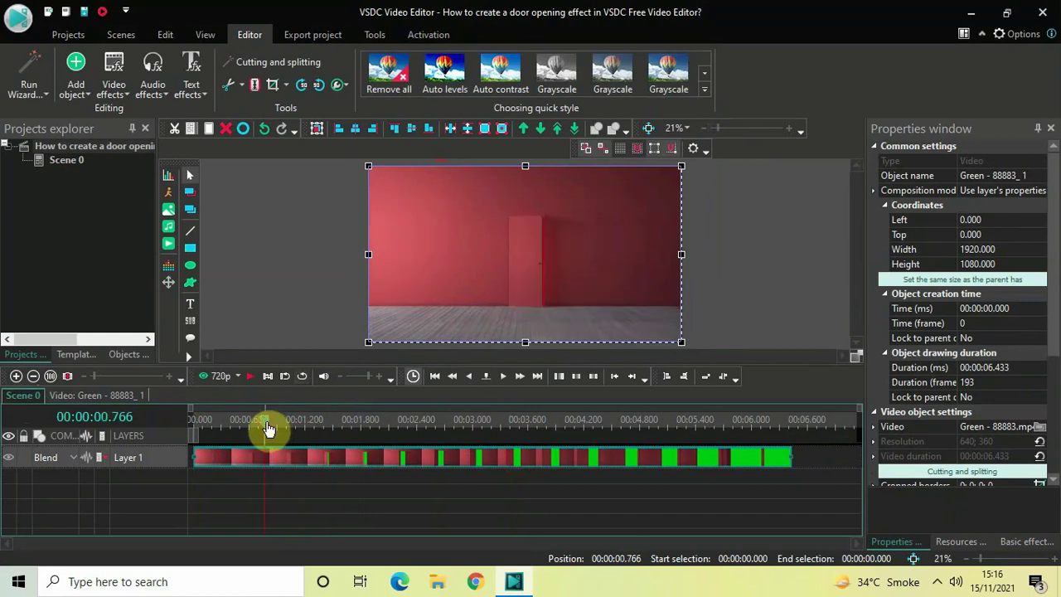
left_click_drag(265, 423, 262, 429)
left_click(382, 502)
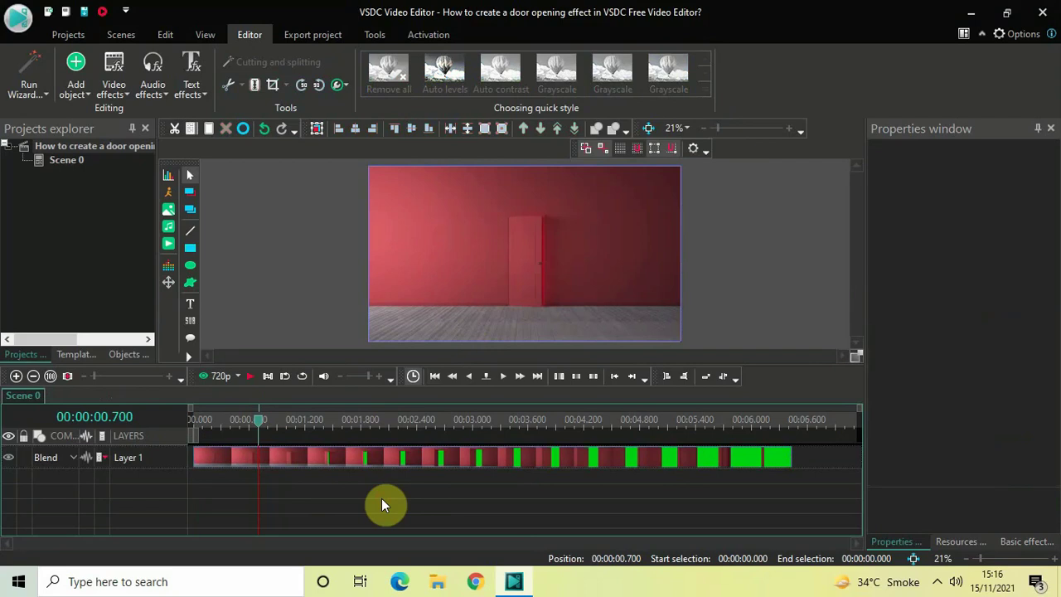
Step: Add video (2).mp4 on a new layer beneath the door clip, starting at 0.700 s
left_click(75, 82)
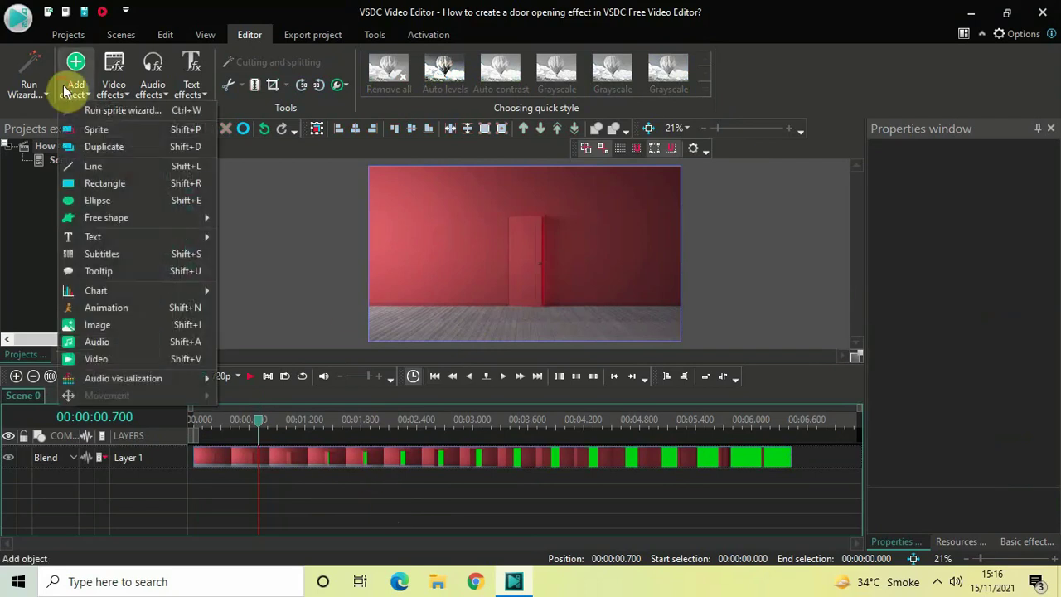
left_click(131, 357)
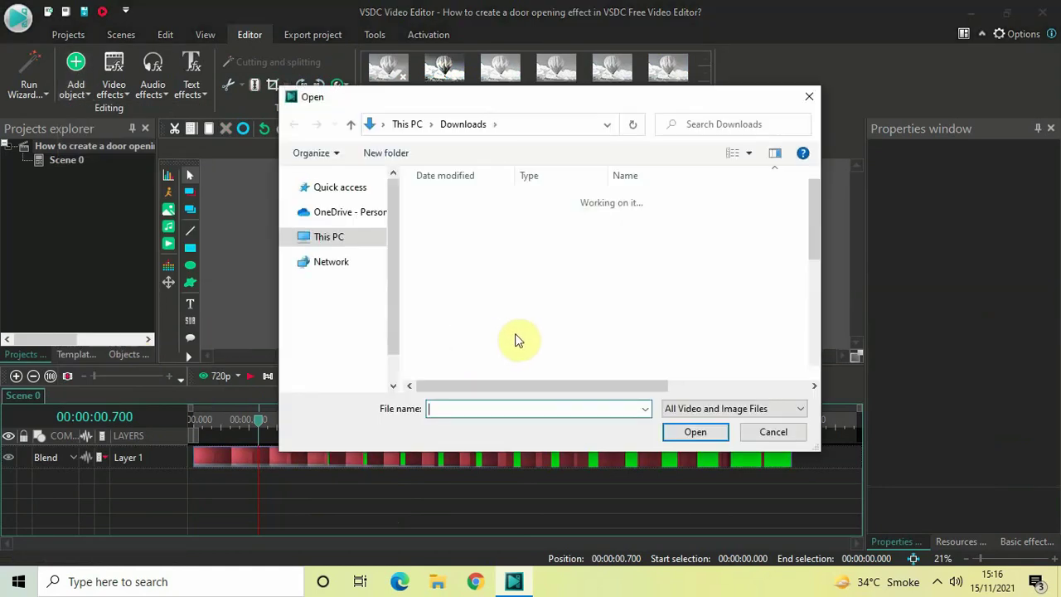
type("v")
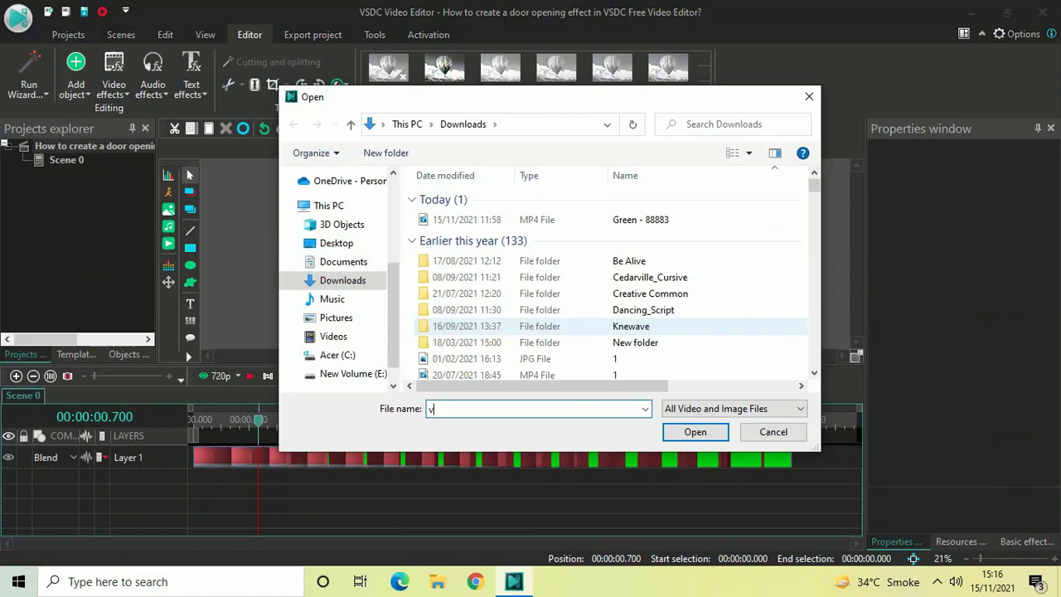
type("ideo")
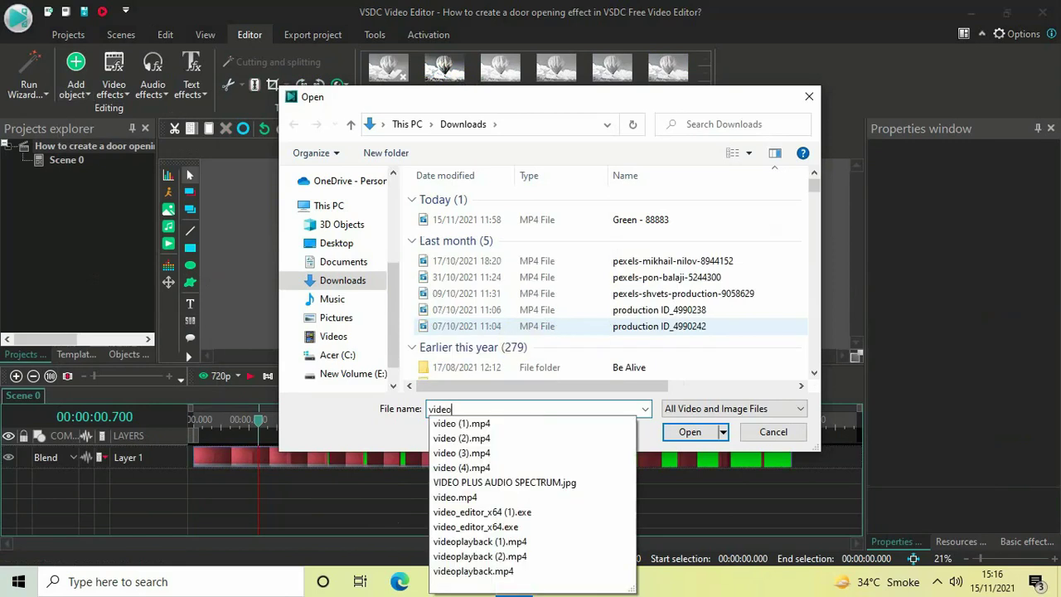
key("Down")
key("Return")
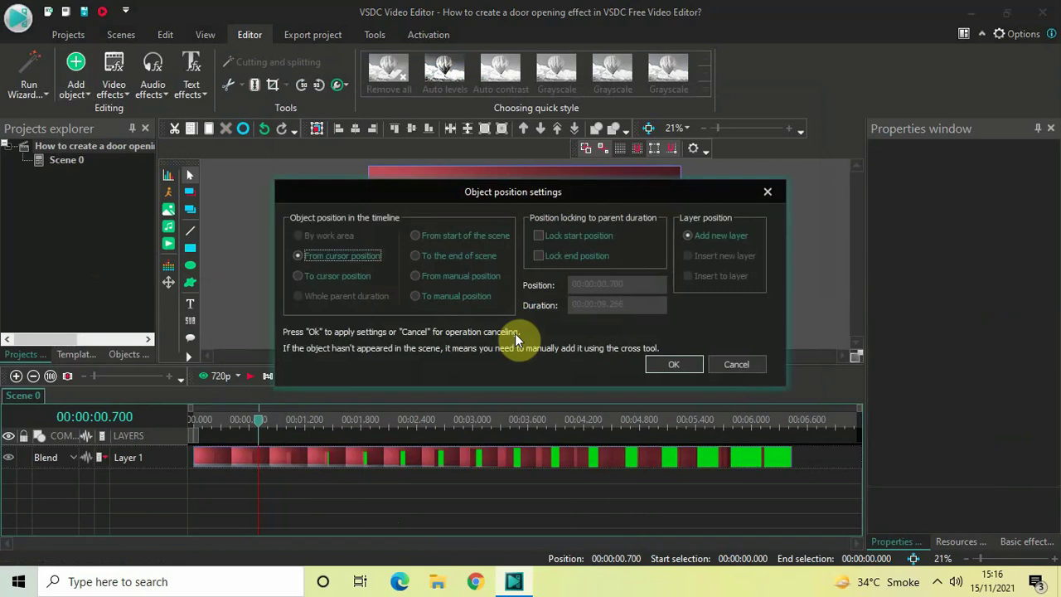
key("Return")
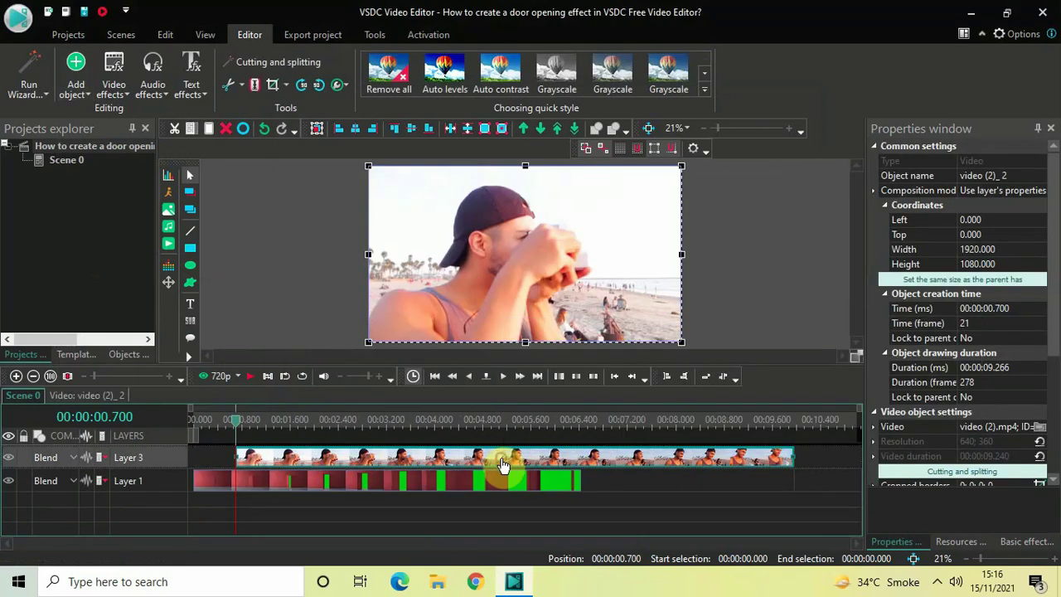
left_click_drag(502, 465, 496, 511)
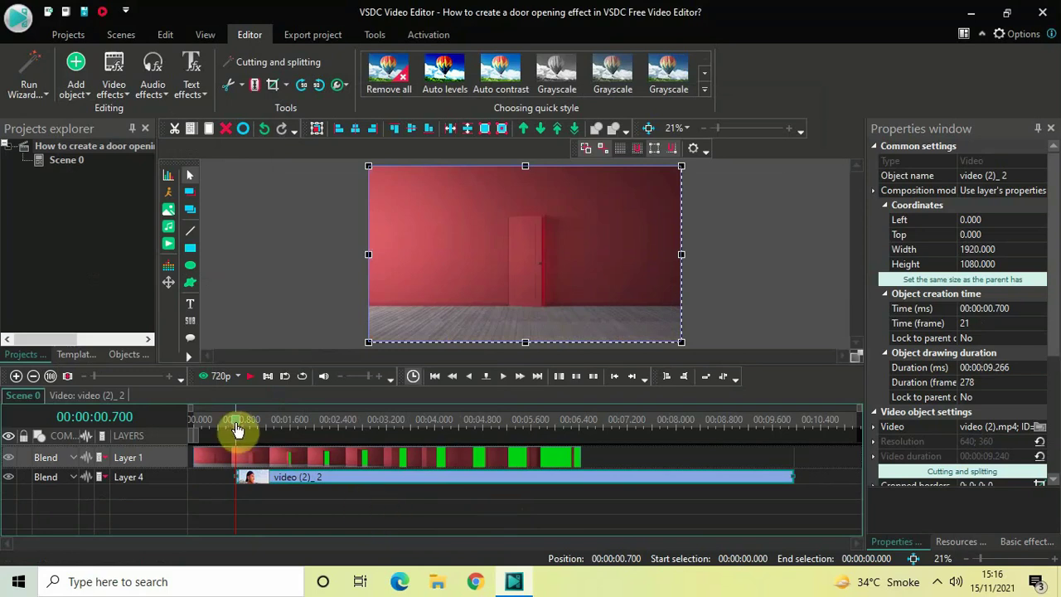
left_click_drag(236, 428, 142, 426)
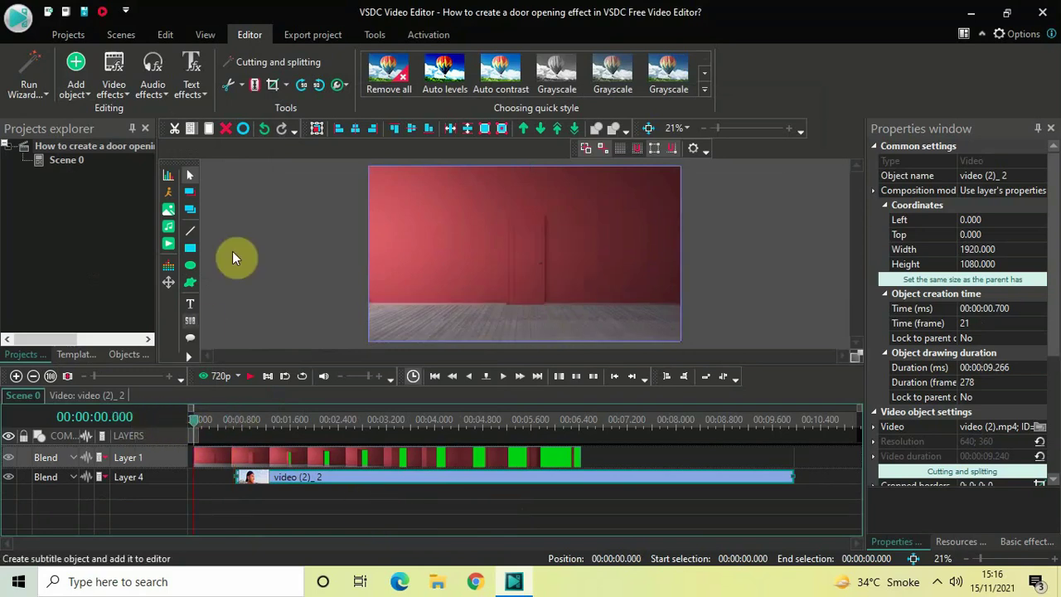
key("space")
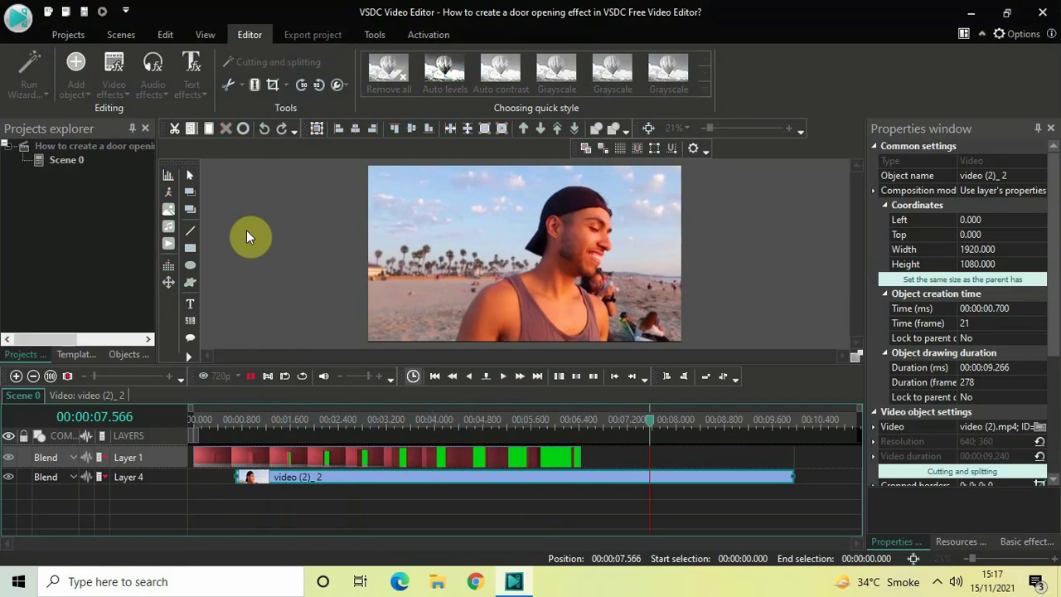
key("space")
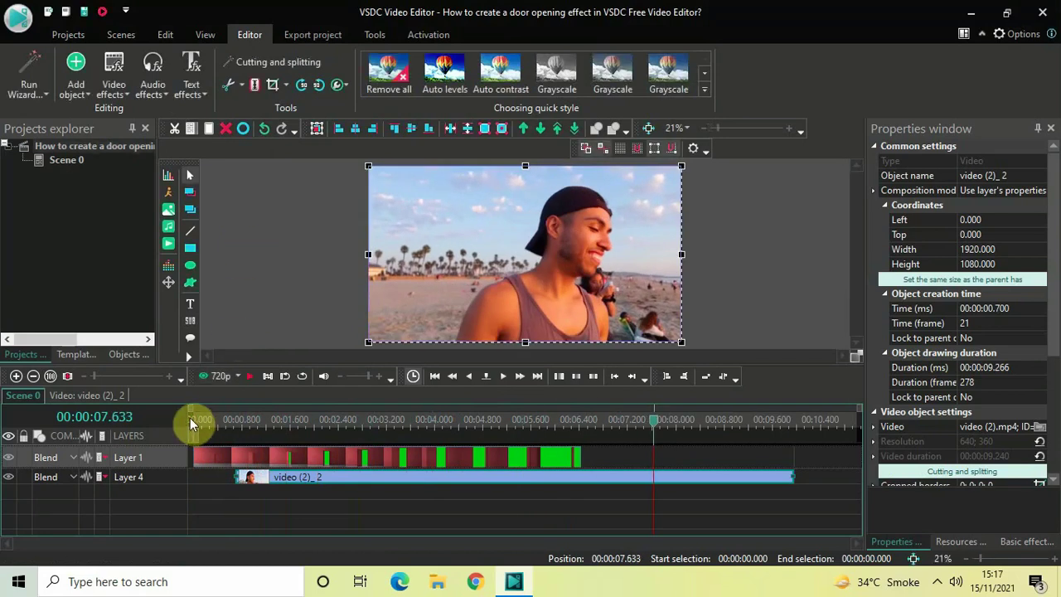
left_click(191, 417)
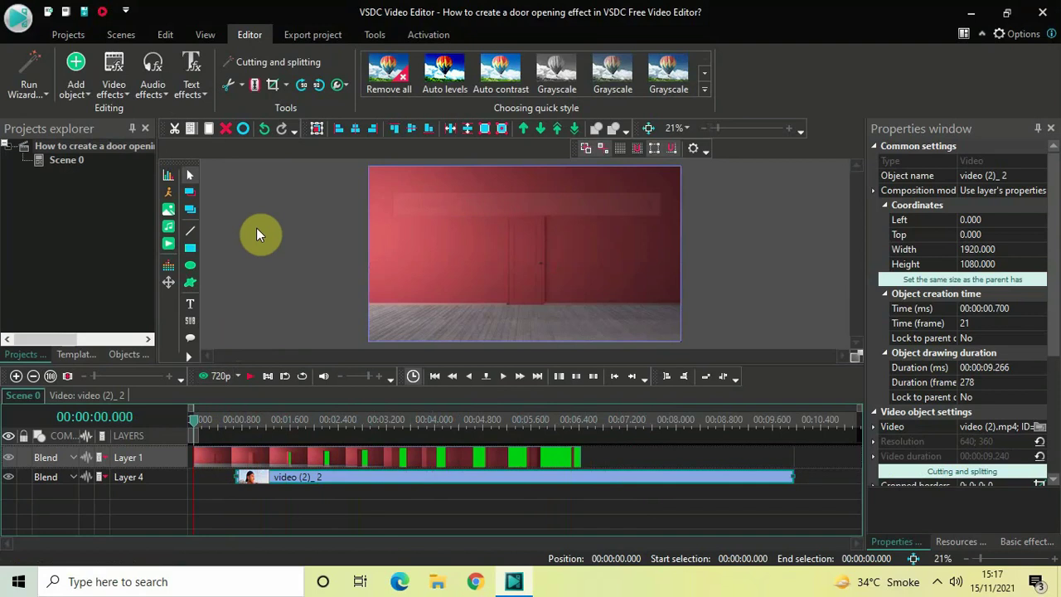
key("space")
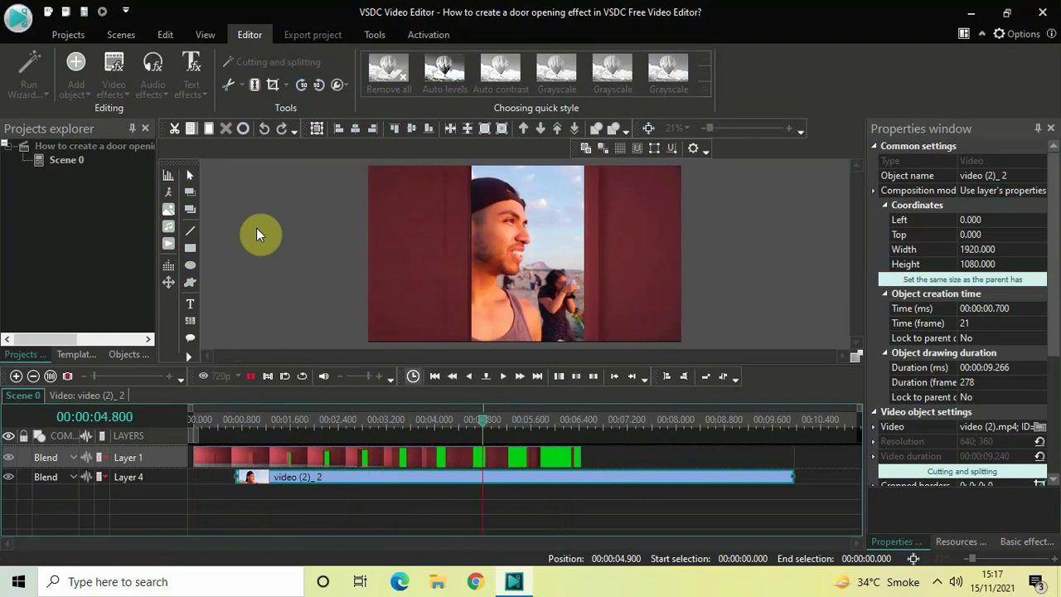
key("space")
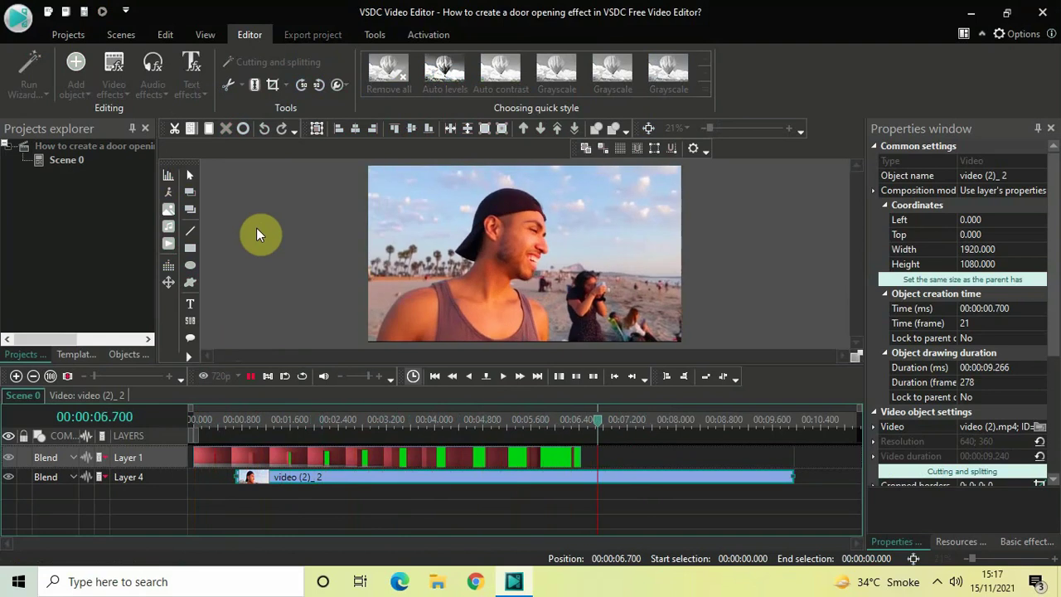
left_click(191, 420)
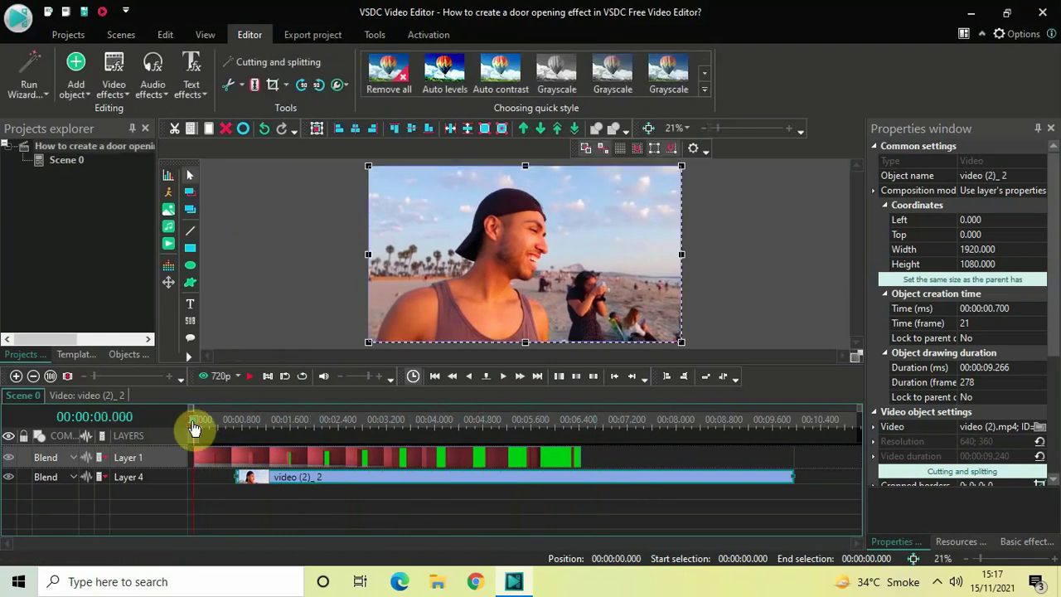
key("space")
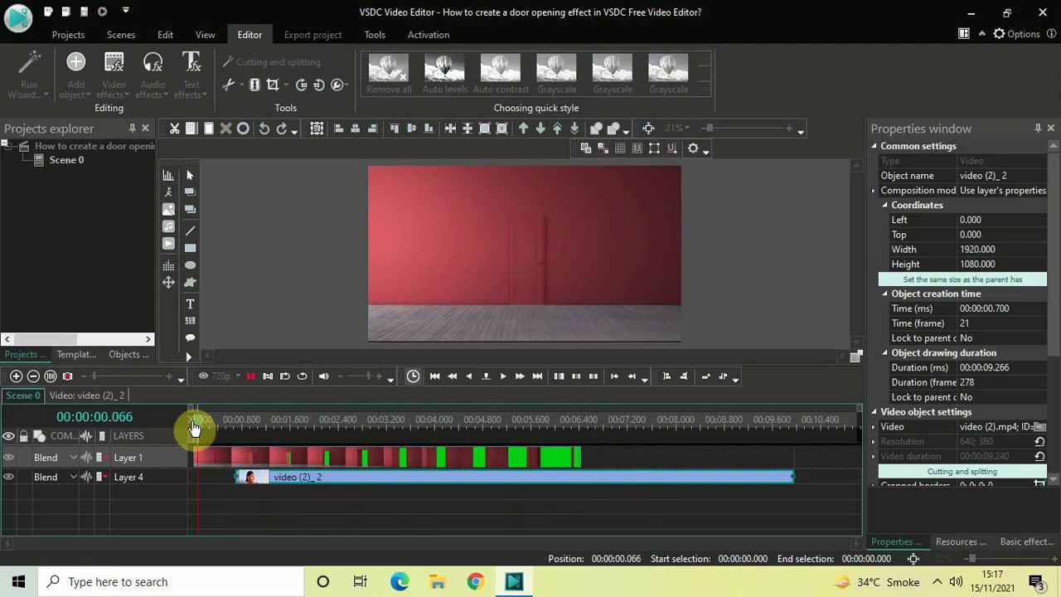